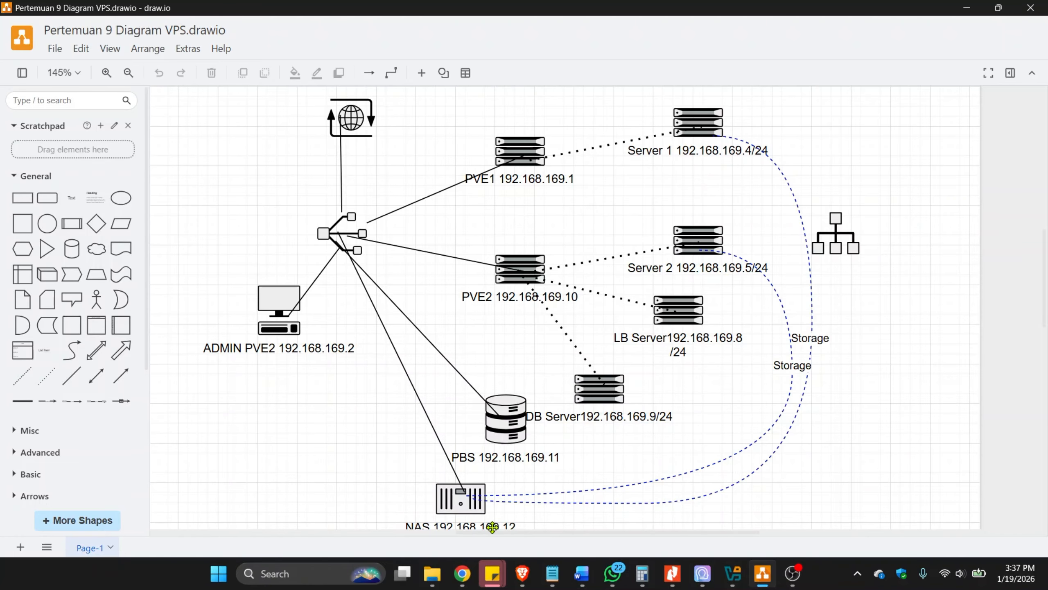
View the network diagram down to the NAS node and switch to Oracle VirtualBox Manager.
scroll(490, 523, "down", 3)
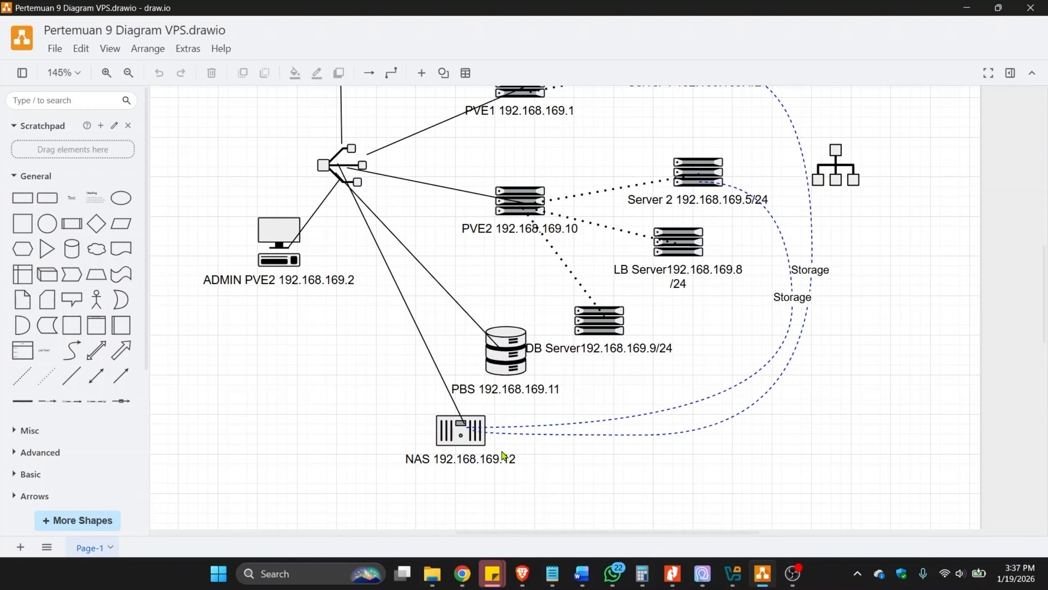
mouse_move(505, 461)
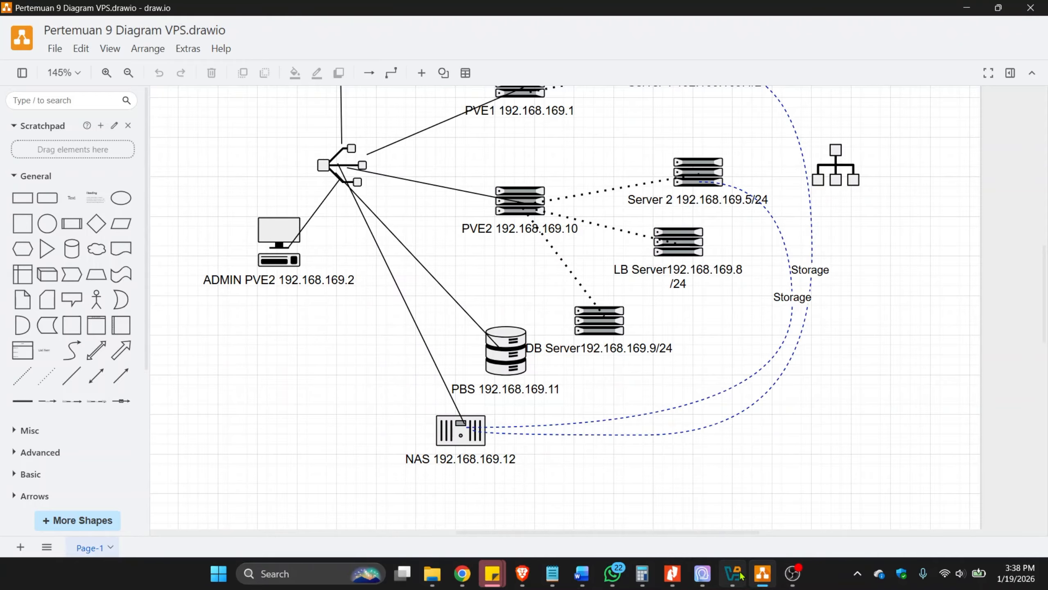
mouse_move(740, 577)
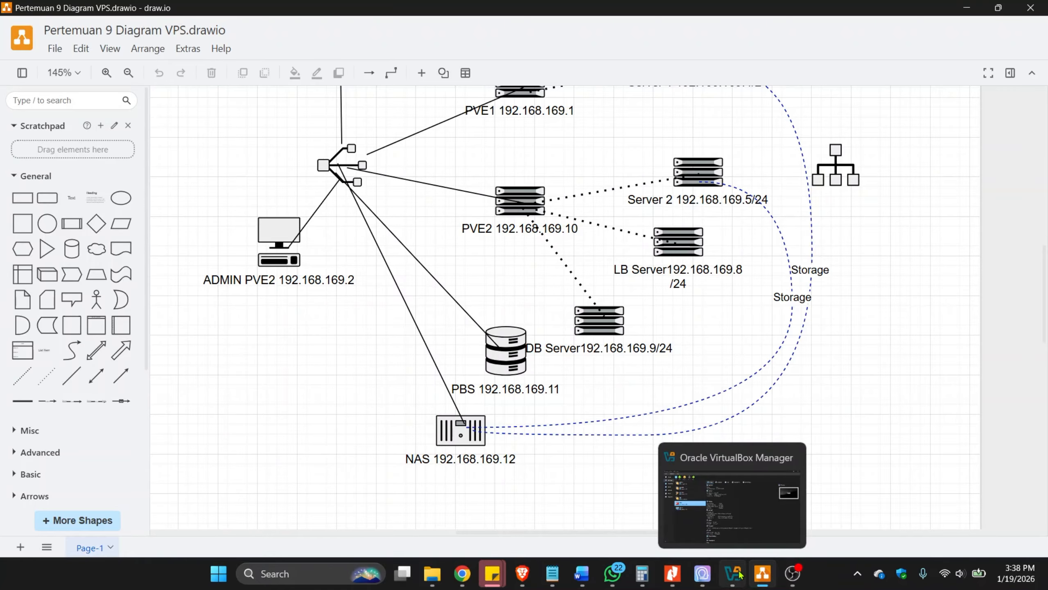
left_click(733, 517)
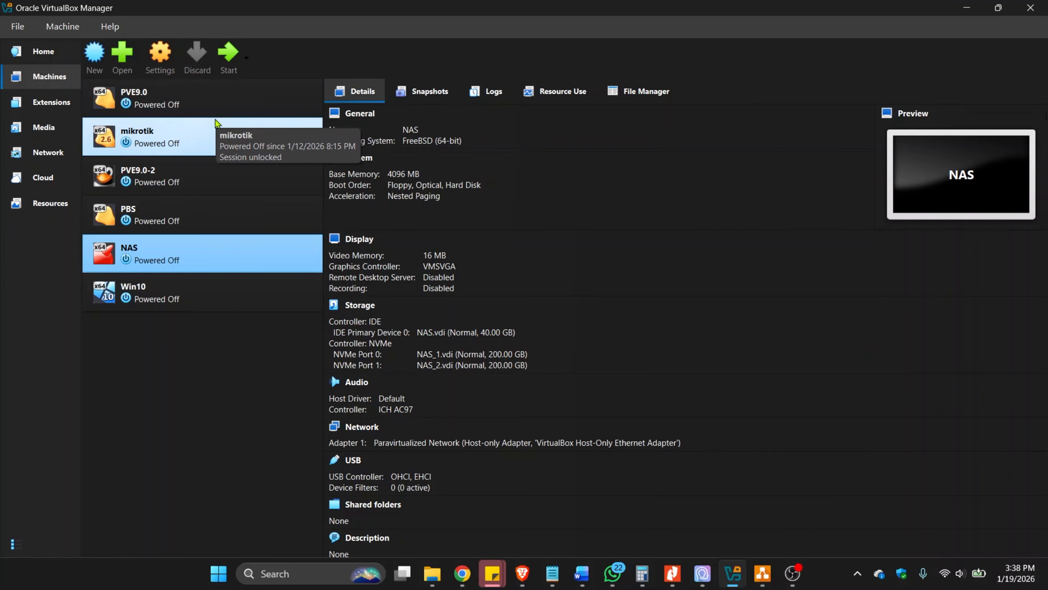
Review the details of the PVE9.0, PVE9.0-2, PBS and mikrotik virtual machines and select the NAS machine.
left_click(150, 182)
left_click(178, 99)
left_click(165, 181)
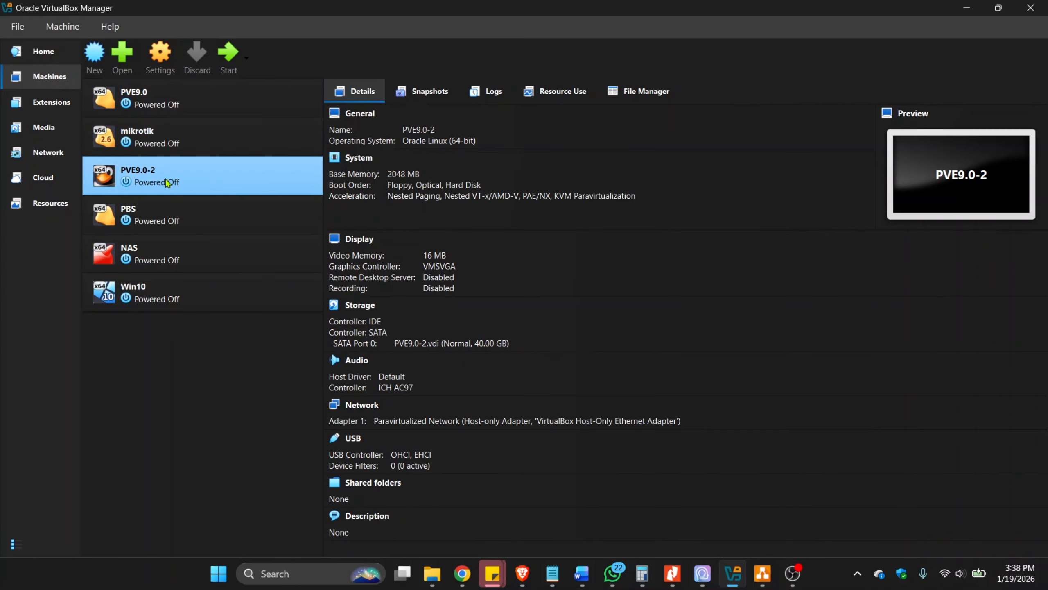
left_click(196, 223)
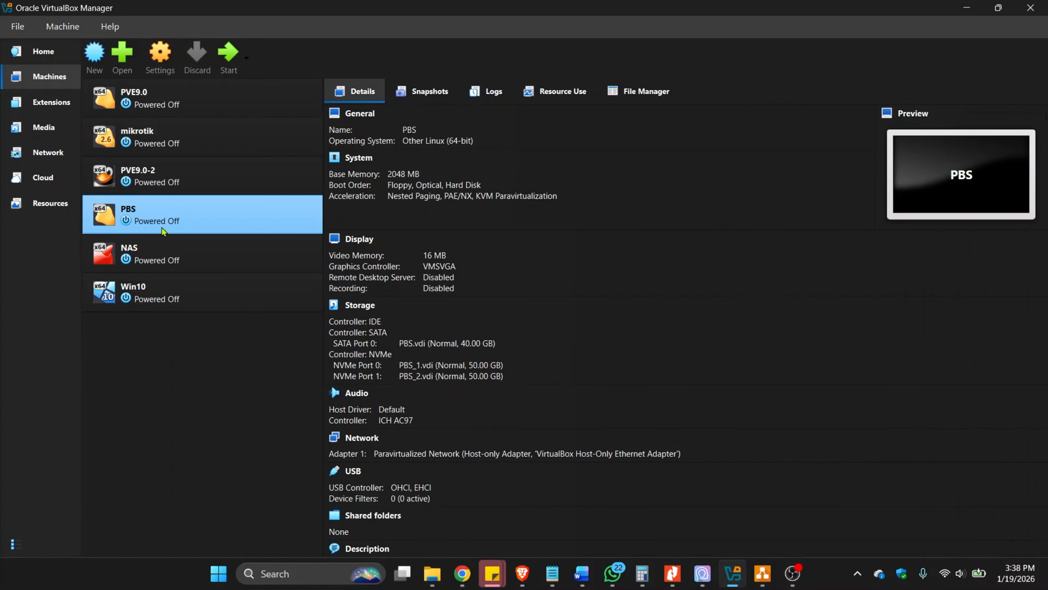
left_click(148, 255)
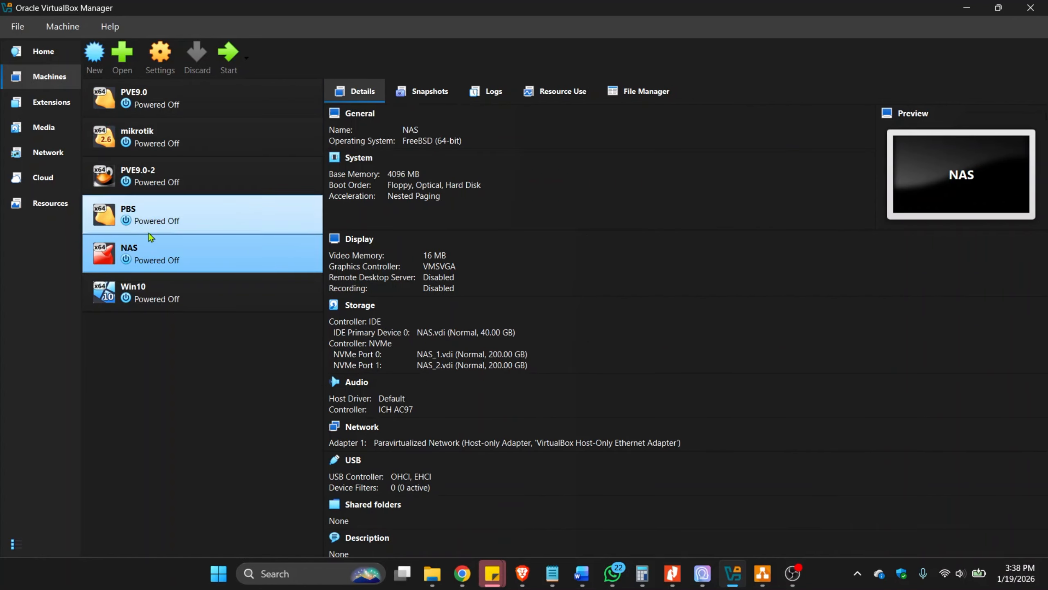
left_click(160, 147)
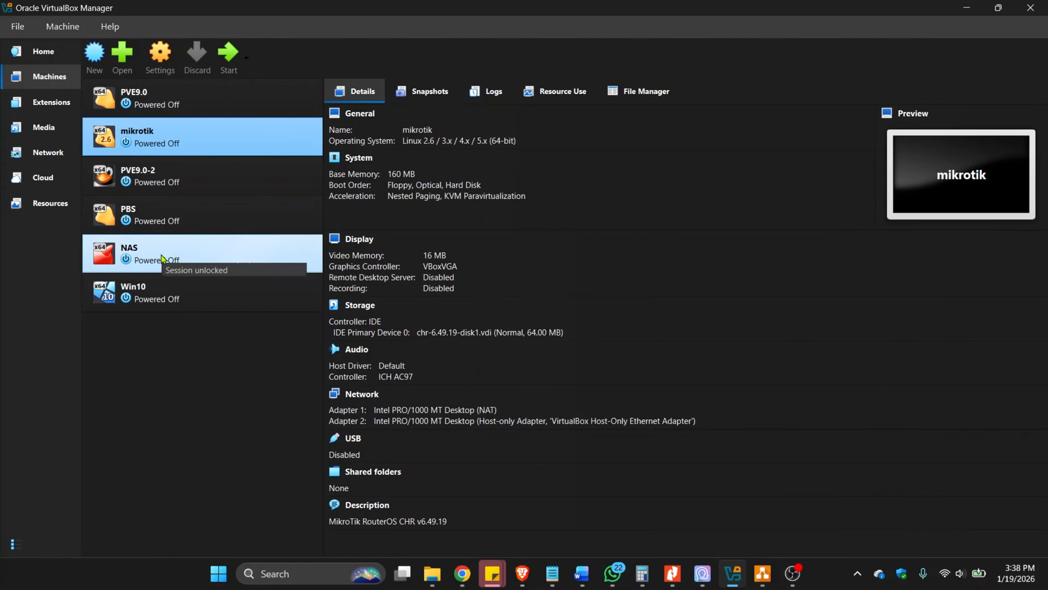
left_click(270, 260)
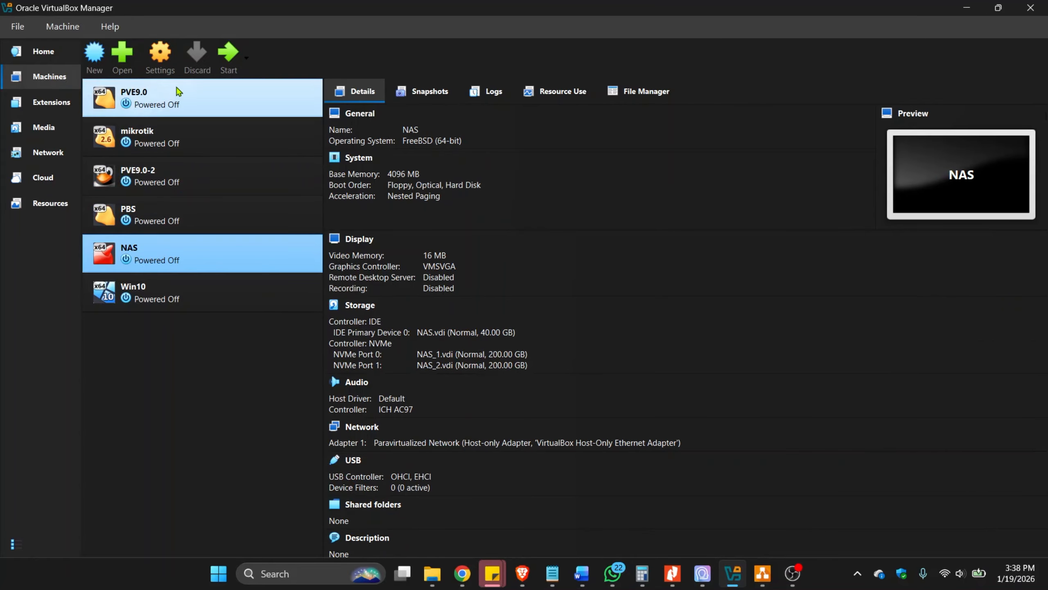
Examine Adapter 1's attachment and adapter type options in the NAS machine's network settings, and close them without saving.
left_click(160, 59)
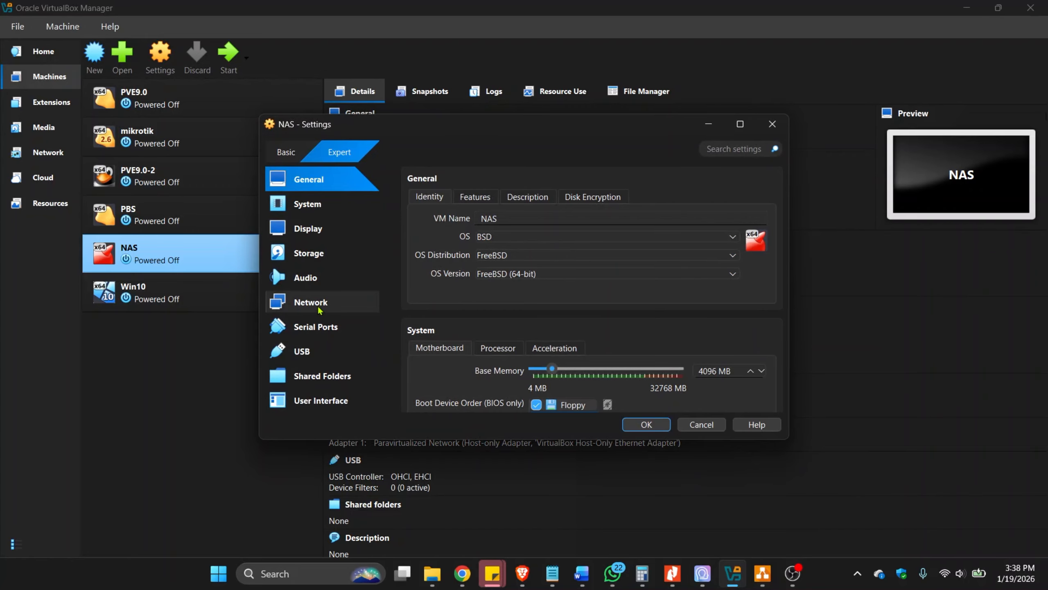
key("Escape")
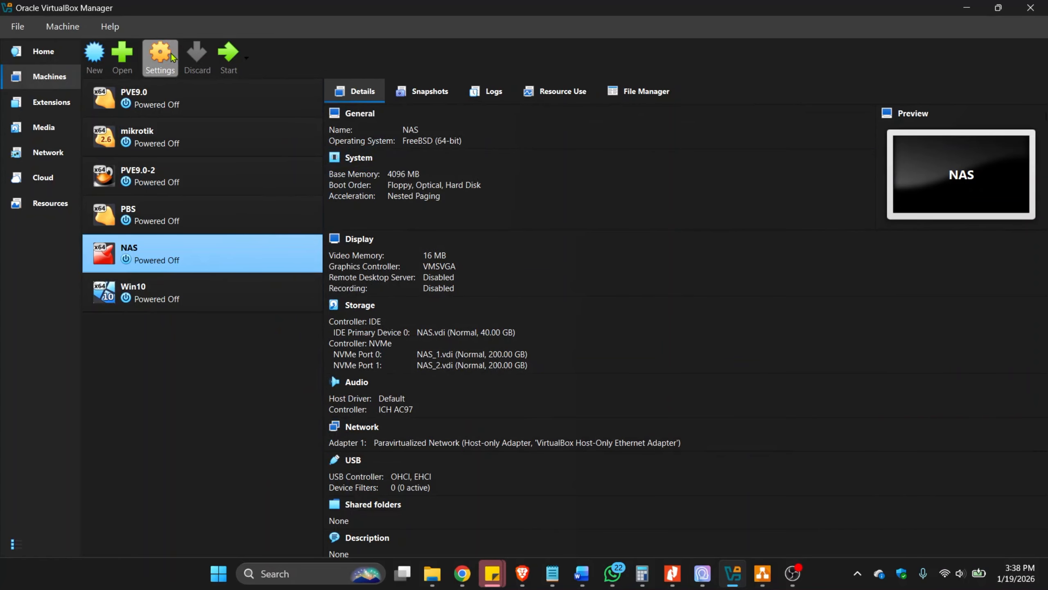
left_click(171, 58)
left_click(314, 302)
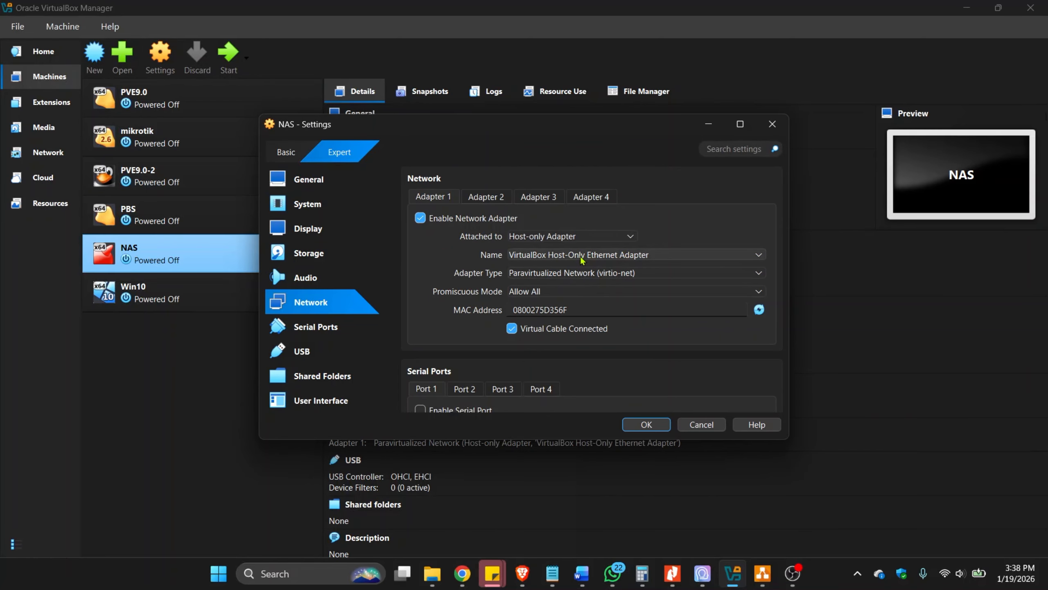
left_click(593, 241)
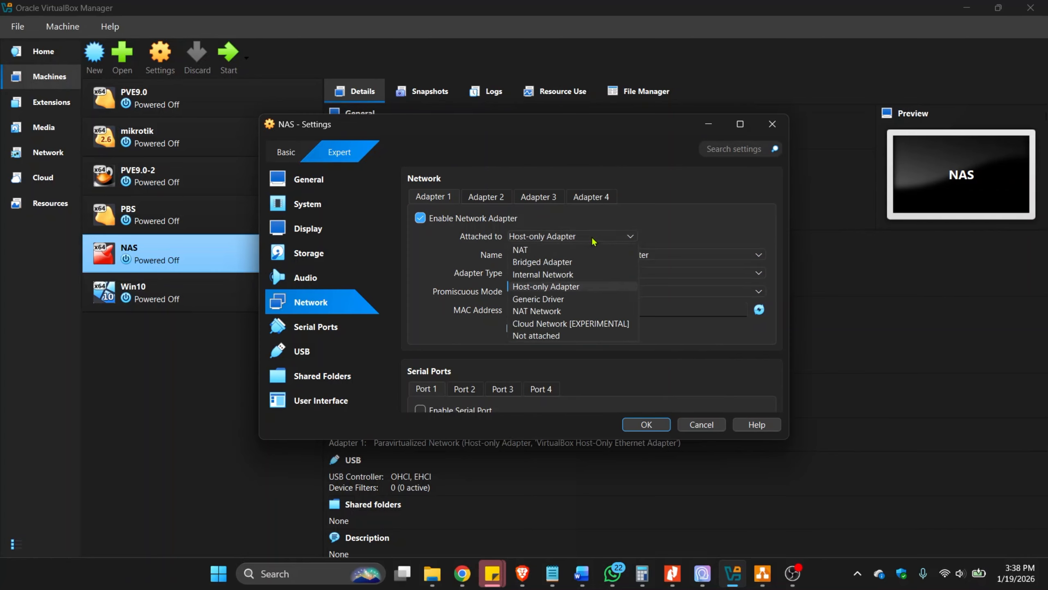
left_click(566, 288)
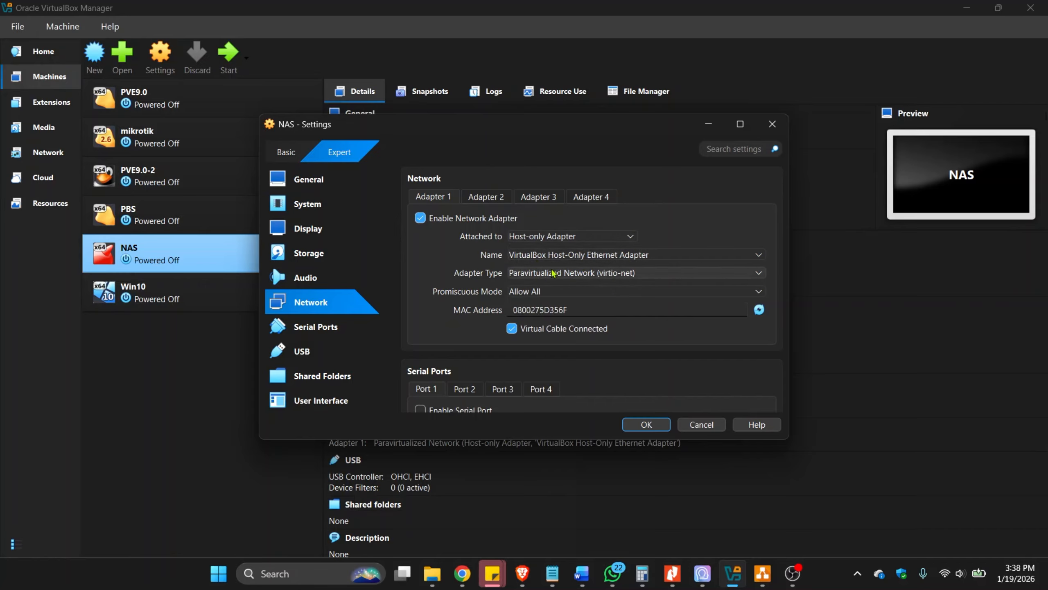
left_click(563, 277)
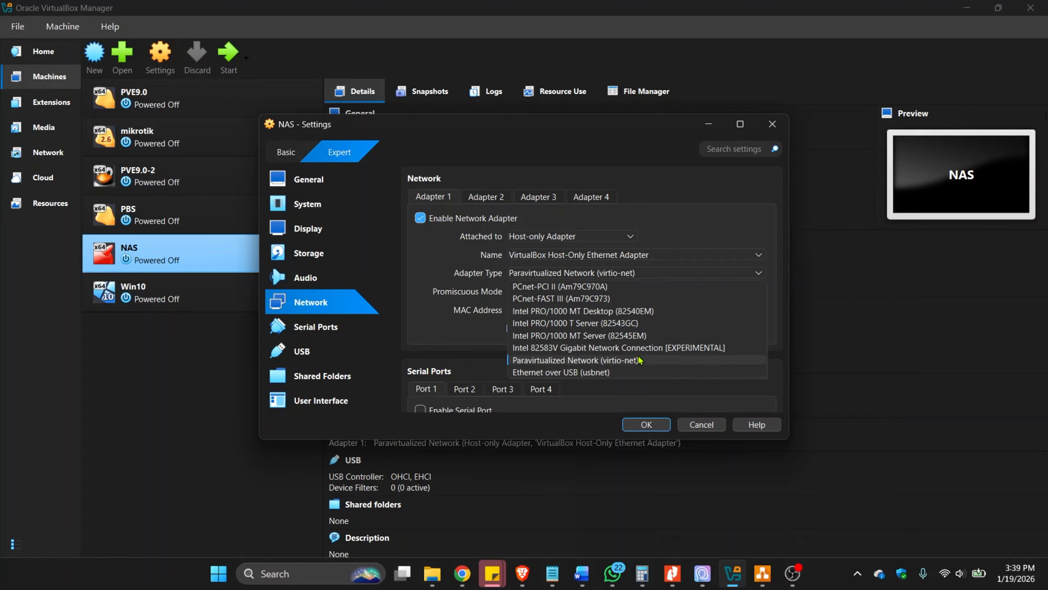
key("Escape")
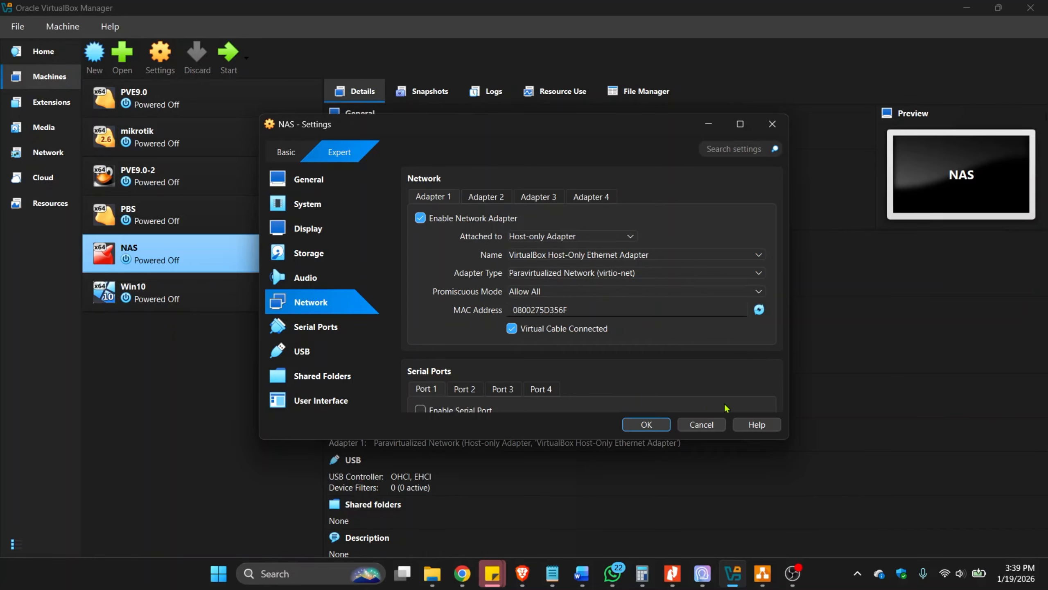
left_click(703, 426)
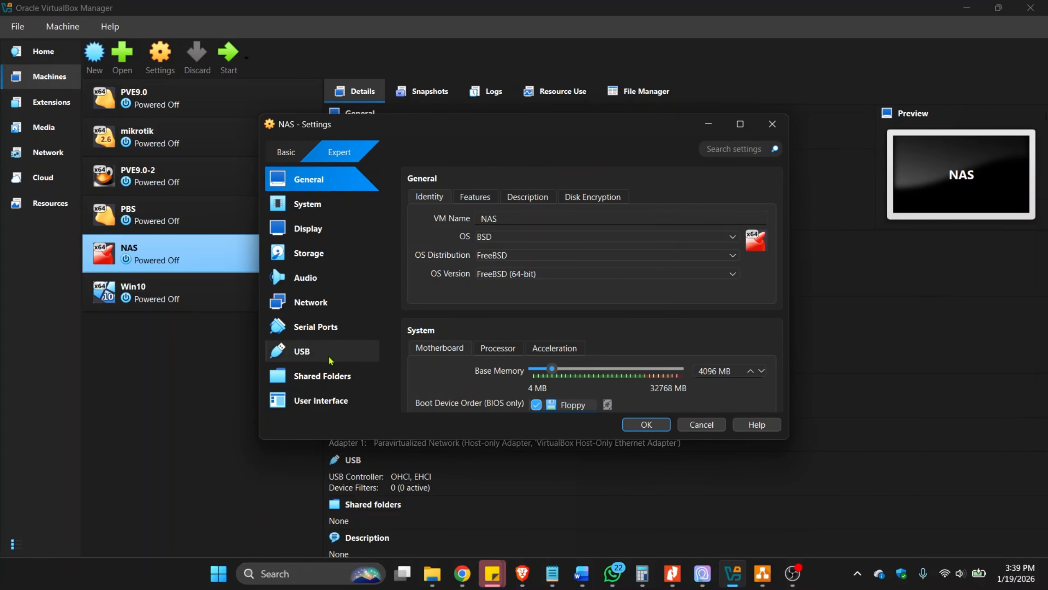
Show the storage settings of the NAS virtual machine.
left_click(314, 254)
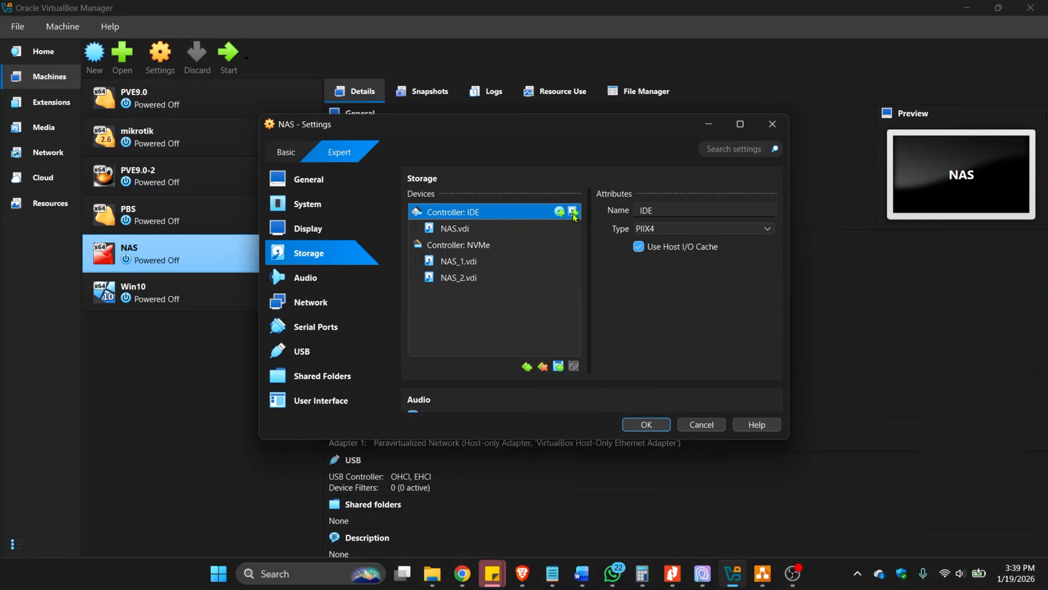
left_click(558, 366)
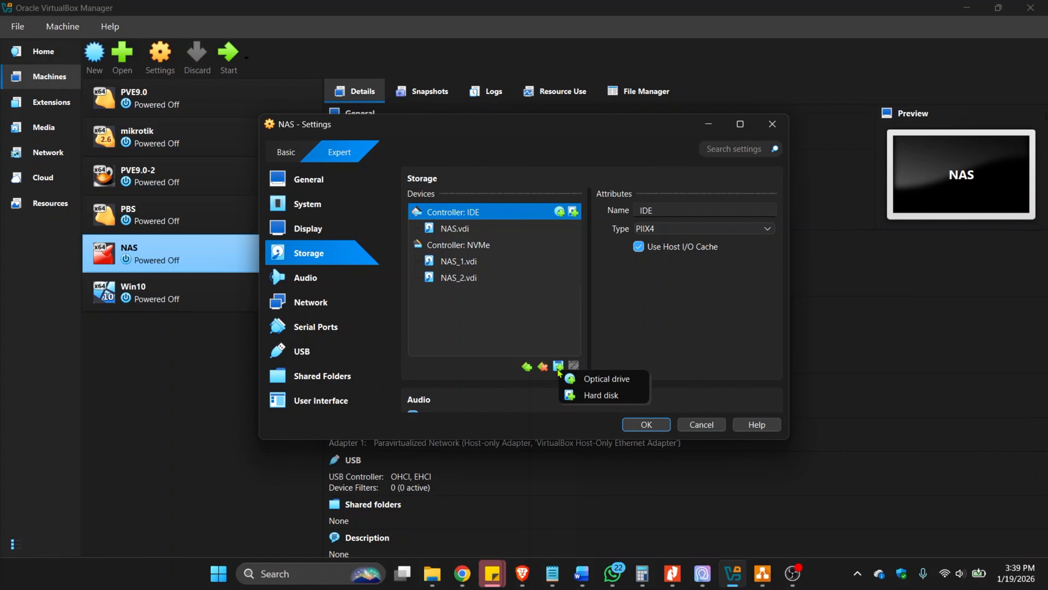
left_click(589, 397)
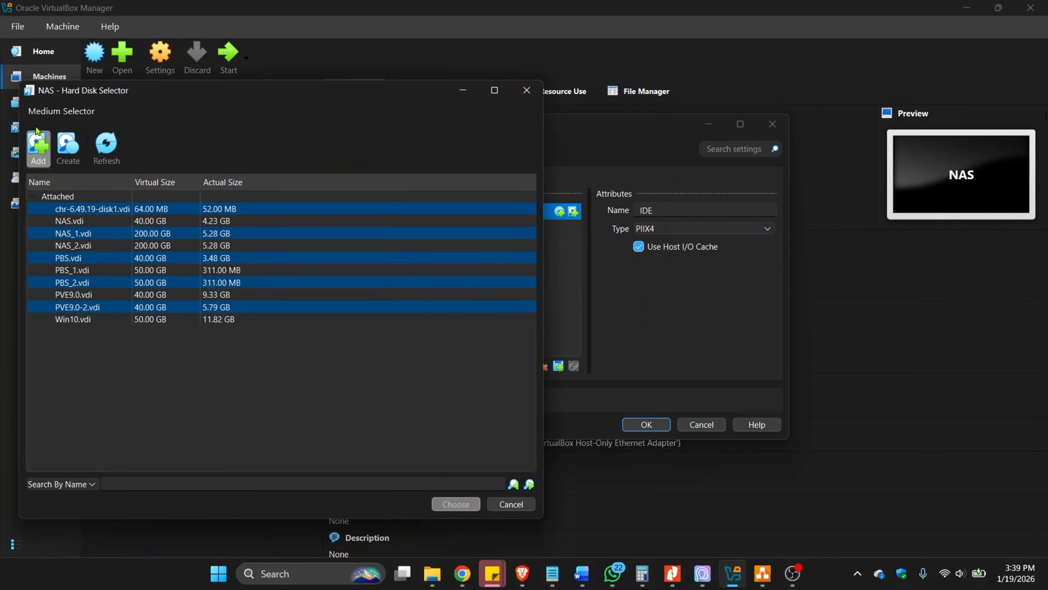
left_click(526, 90)
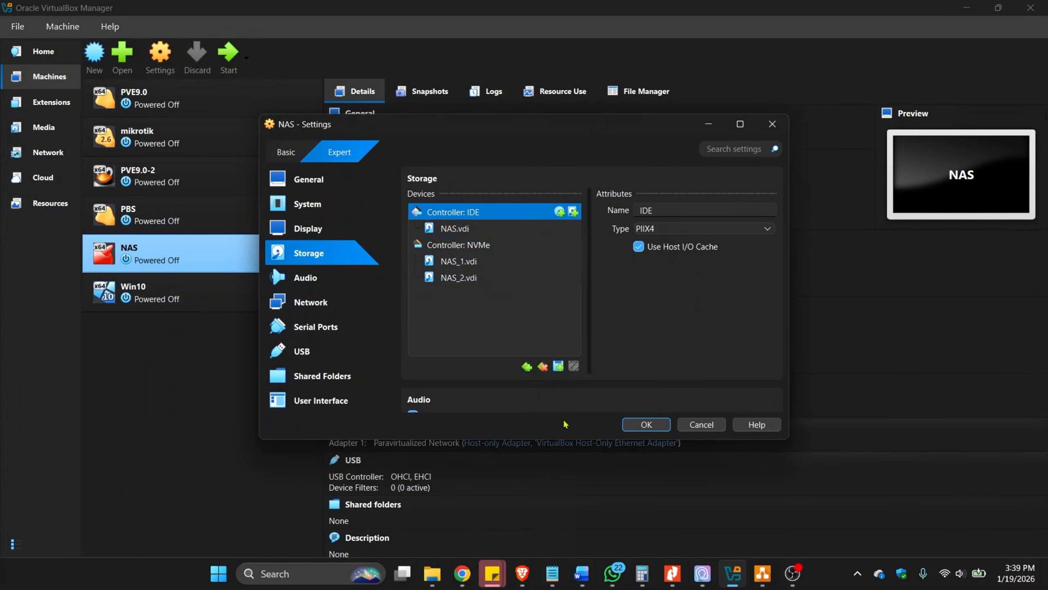
Start adding a hard disk to the NAS machine's IDE controller and create a new 50 GB VDI disk for it.
left_click(559, 366)
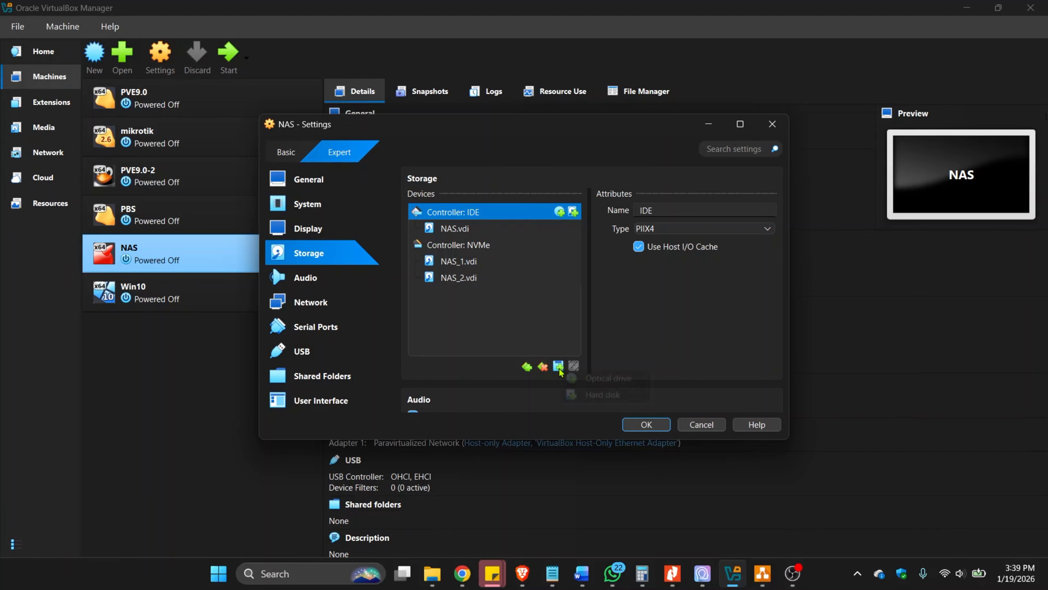
left_click(599, 396)
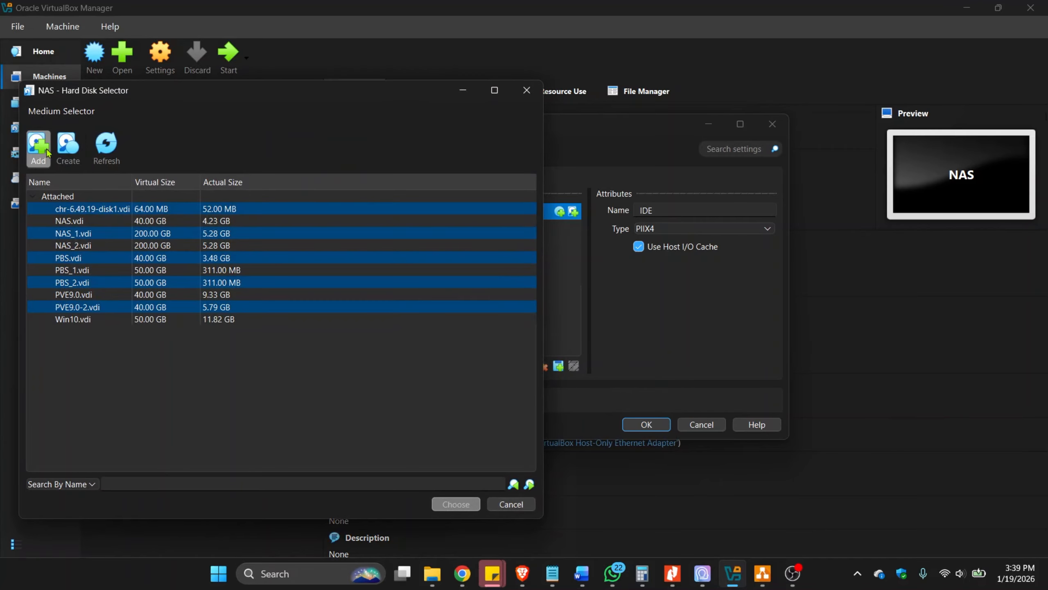
left_click(72, 159)
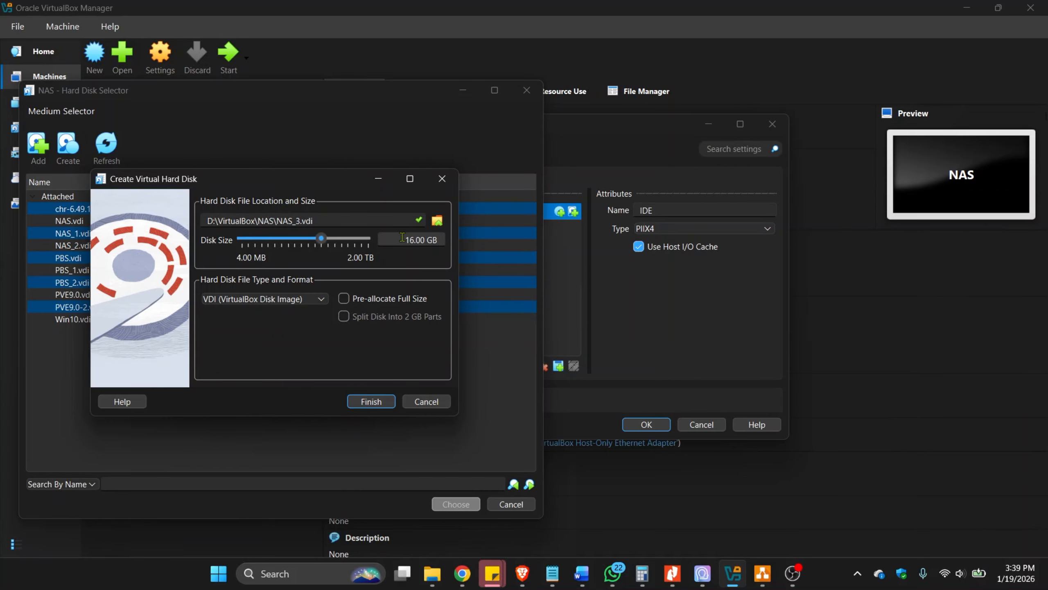
left_click_drag(402, 237, 477, 243)
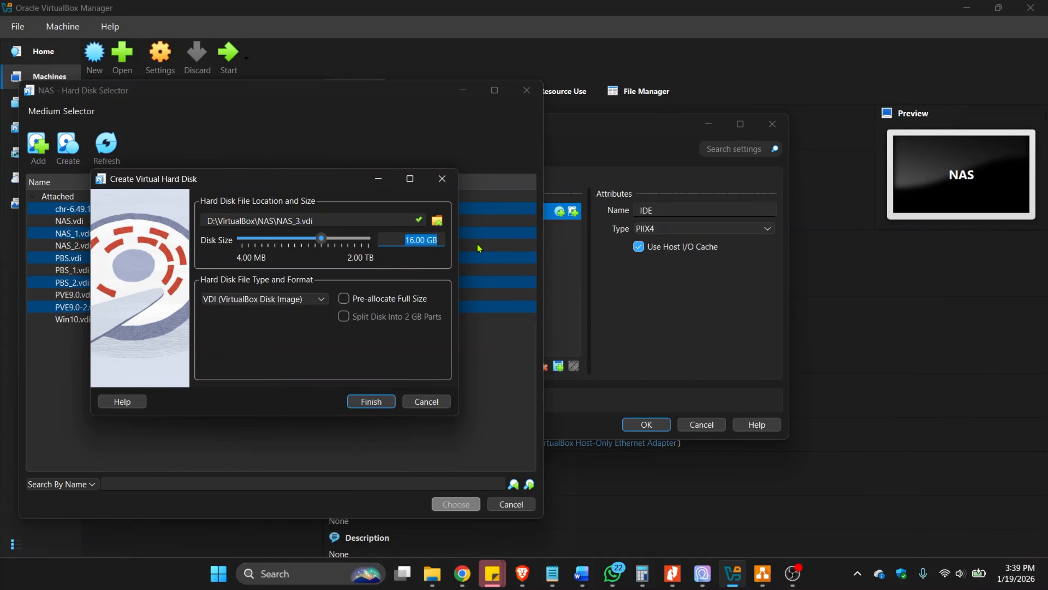
type("50")
left_click(376, 401)
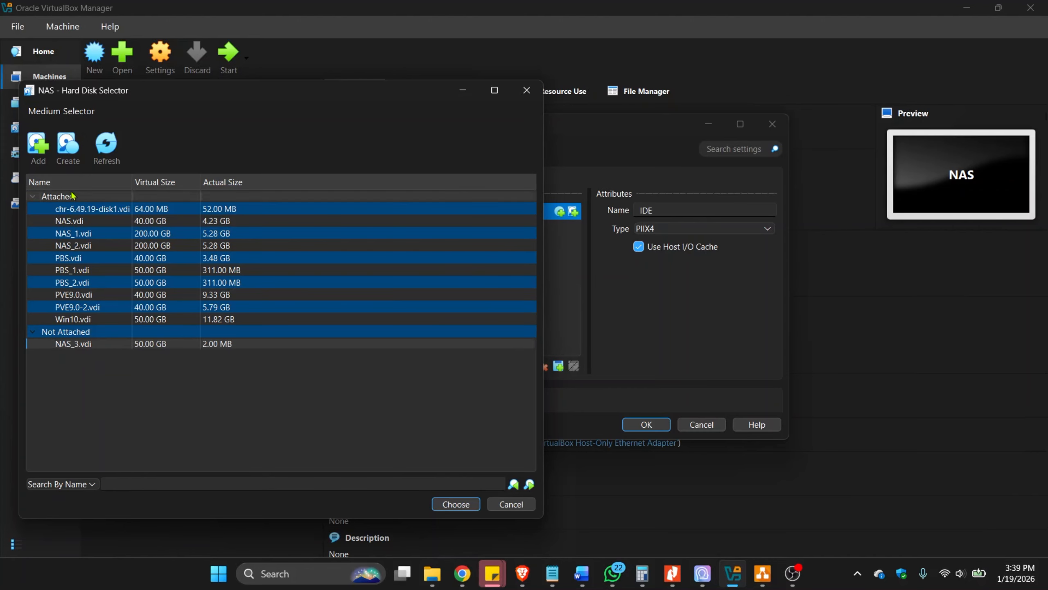
Create a second 50 GB VDI virtual hard disk for the NAS machine.
left_click(68, 147)
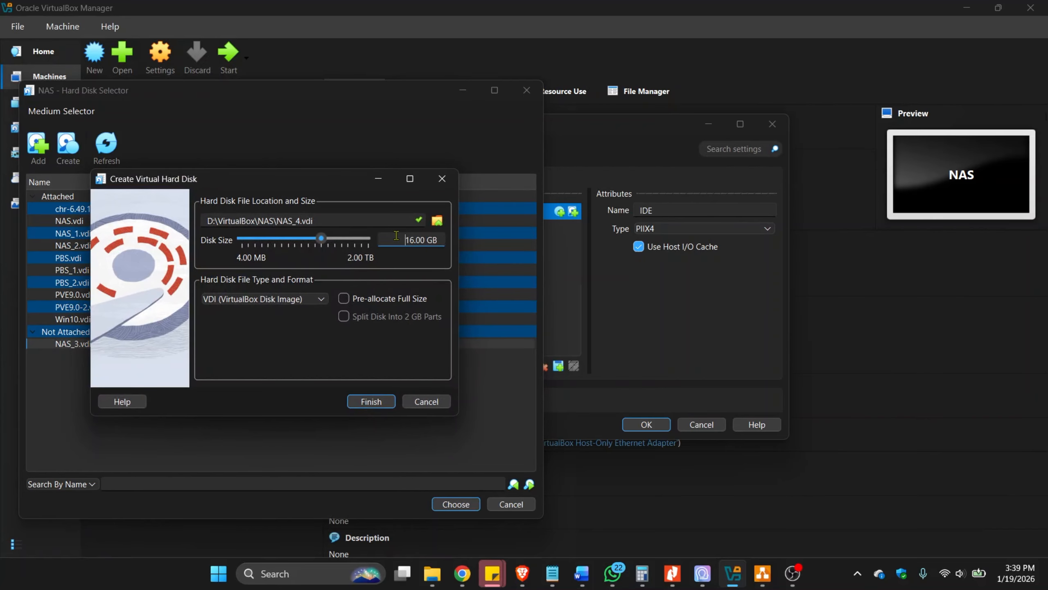
left_click_drag(396, 237, 480, 244)
type("50 GB")
left_click(379, 402)
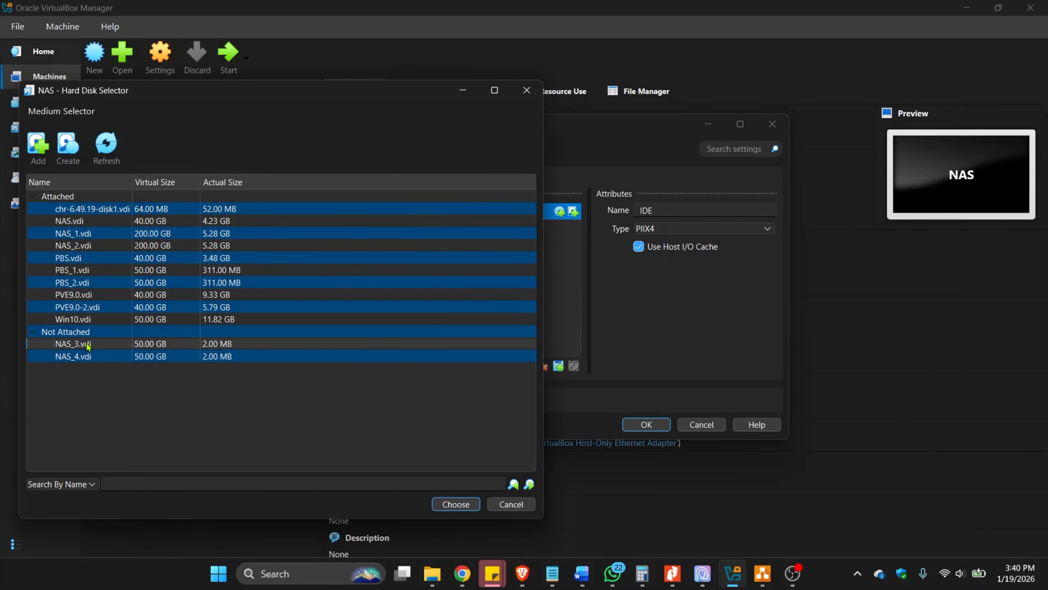
Attach NAS_3.vdi and NAS_4.vdi to the NAS machine's IDE controller and save the settings.
left_click(456, 504)
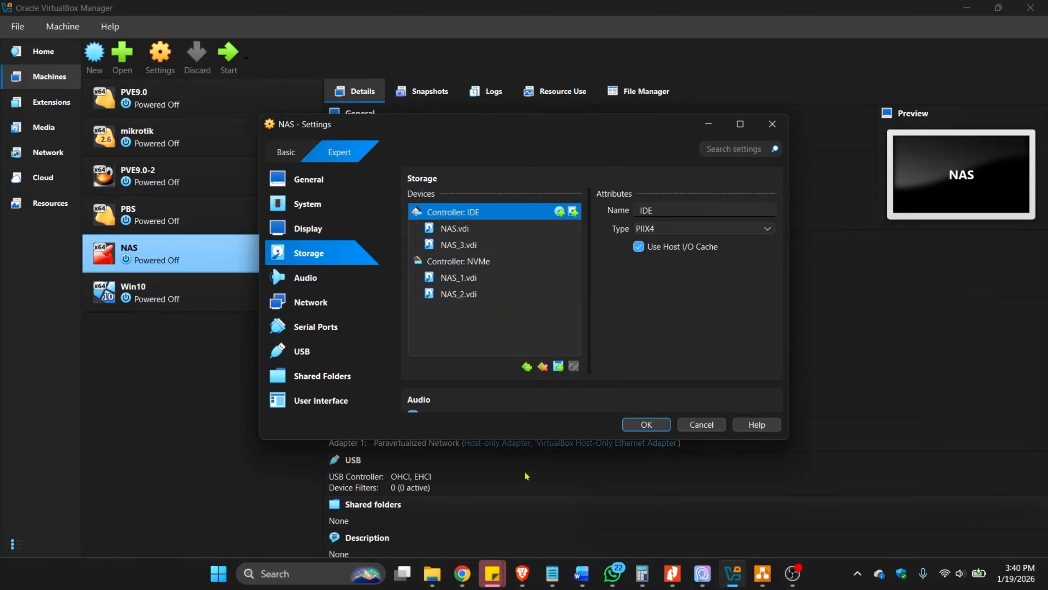
left_click(559, 365)
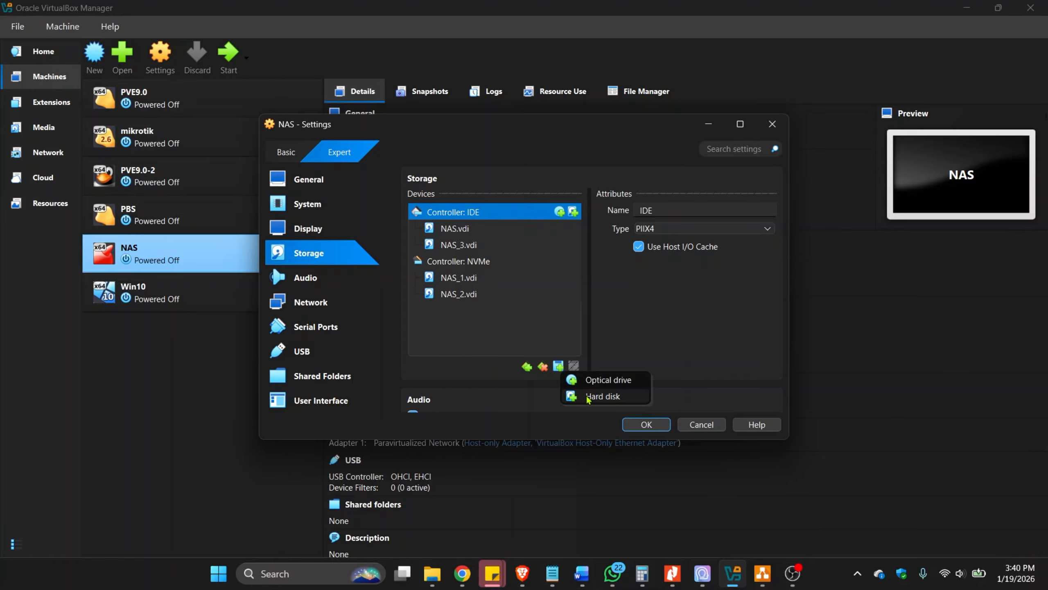
left_click(603, 396)
left_click(75, 360)
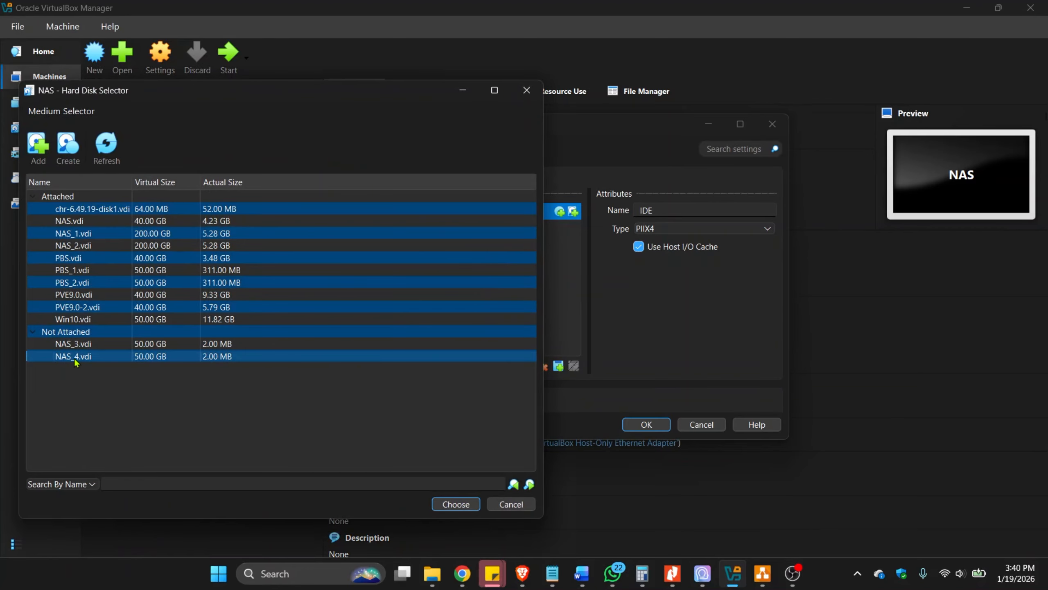
left_click(454, 504)
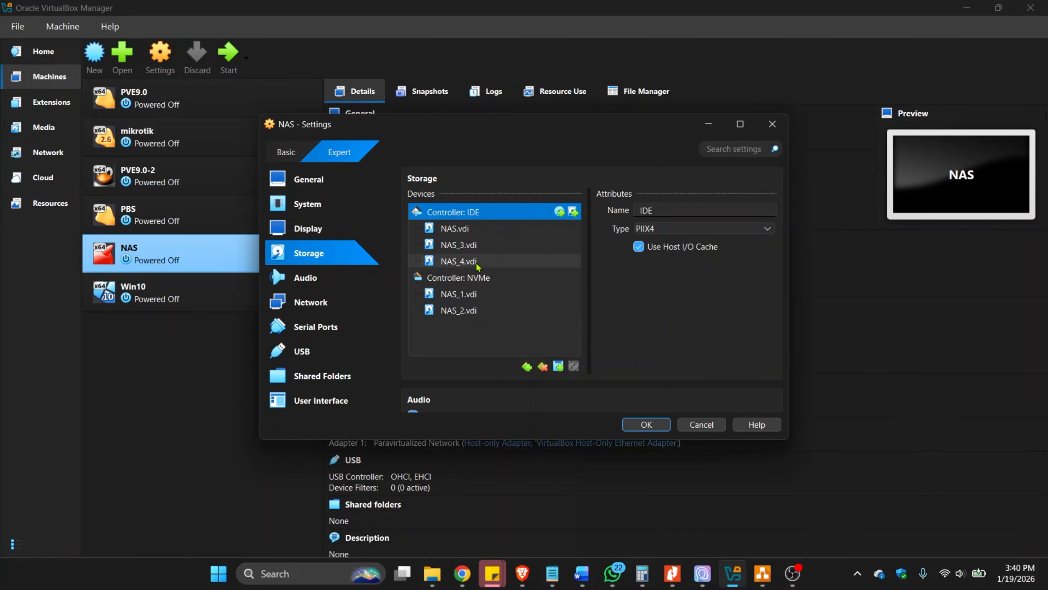
left_click(647, 425)
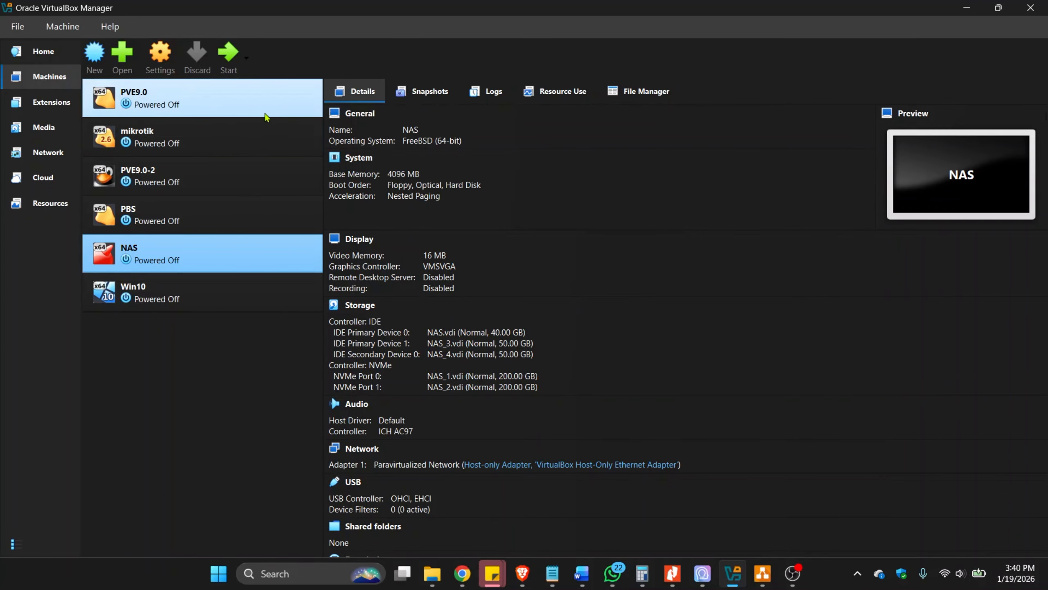
Start the NAS virtual machine.
left_click(229, 58)
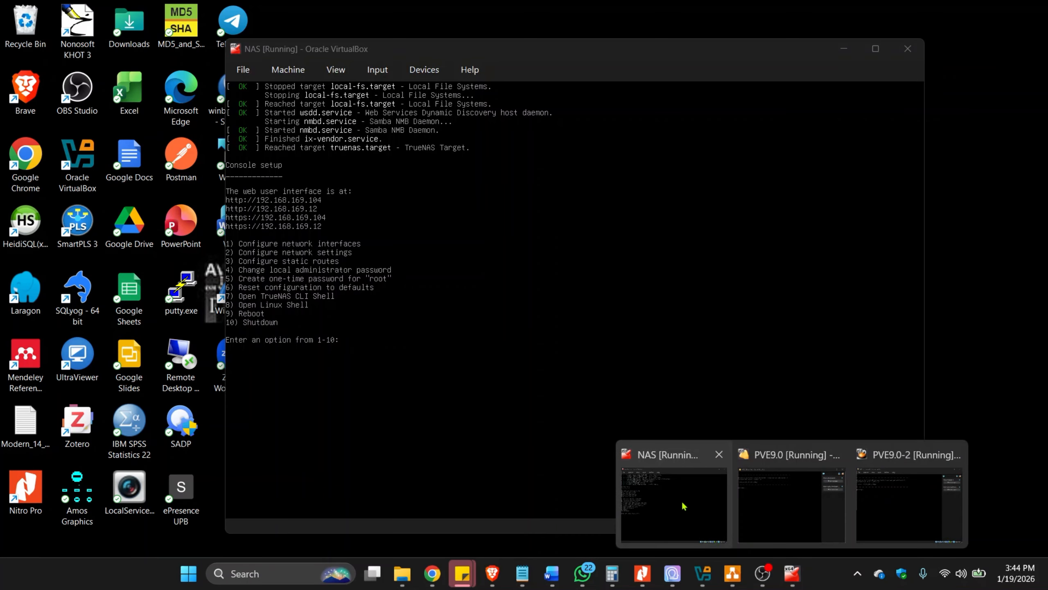
Check the web interface address in the NAS machine's console, and open 192.168.169.12 in the Brave browser.
left_click(681, 501)
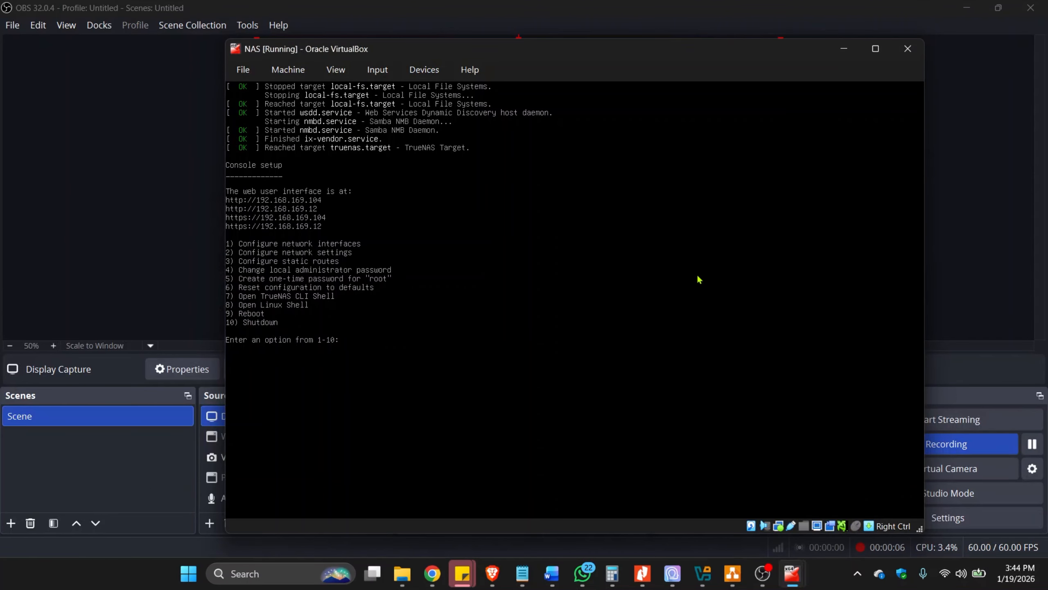
left_click_drag(751, 49, 709, 47)
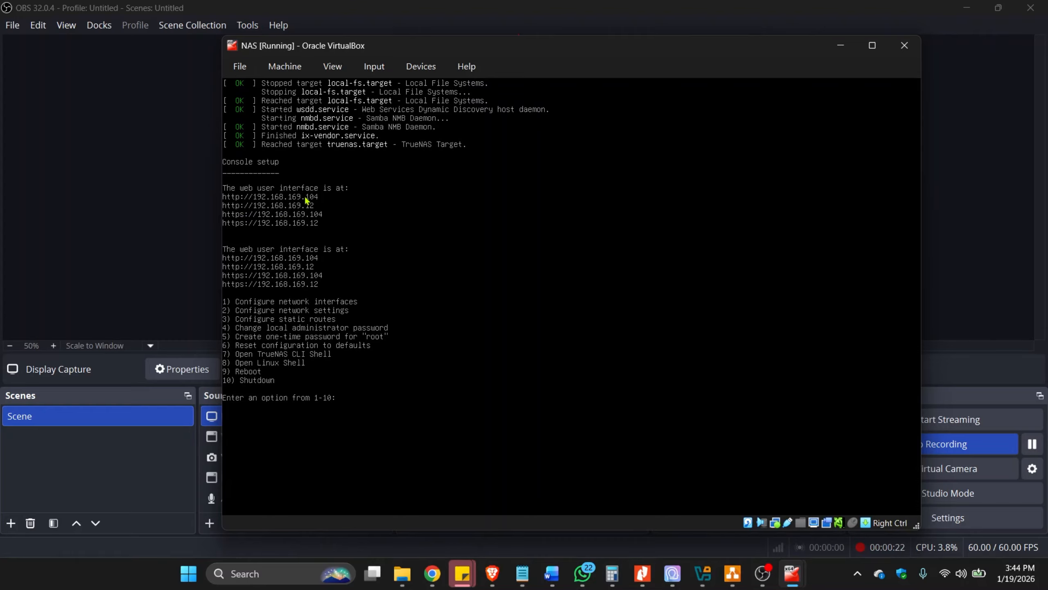
left_click(492, 573)
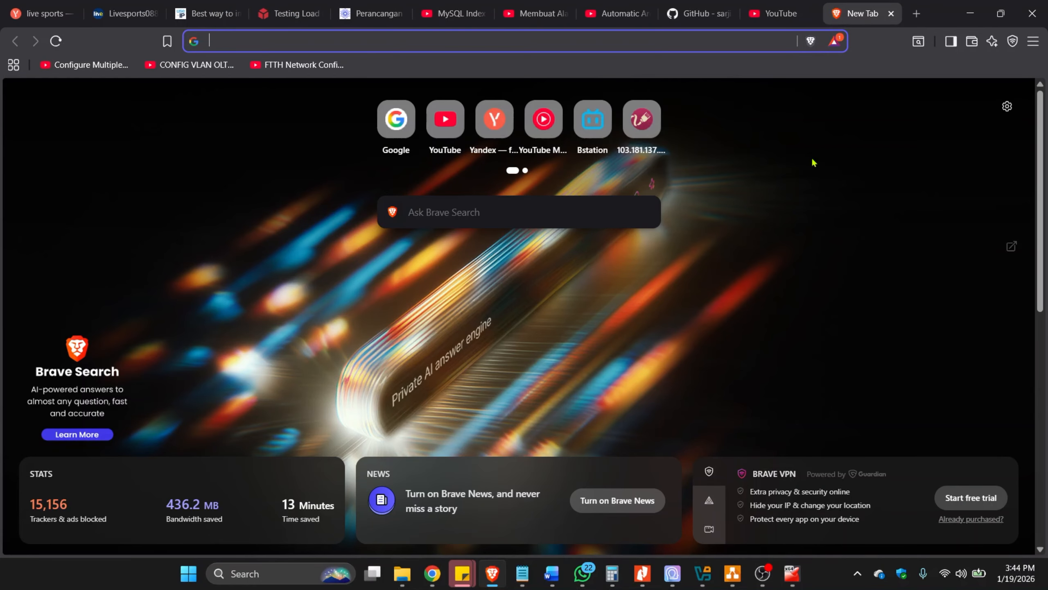
type("192")
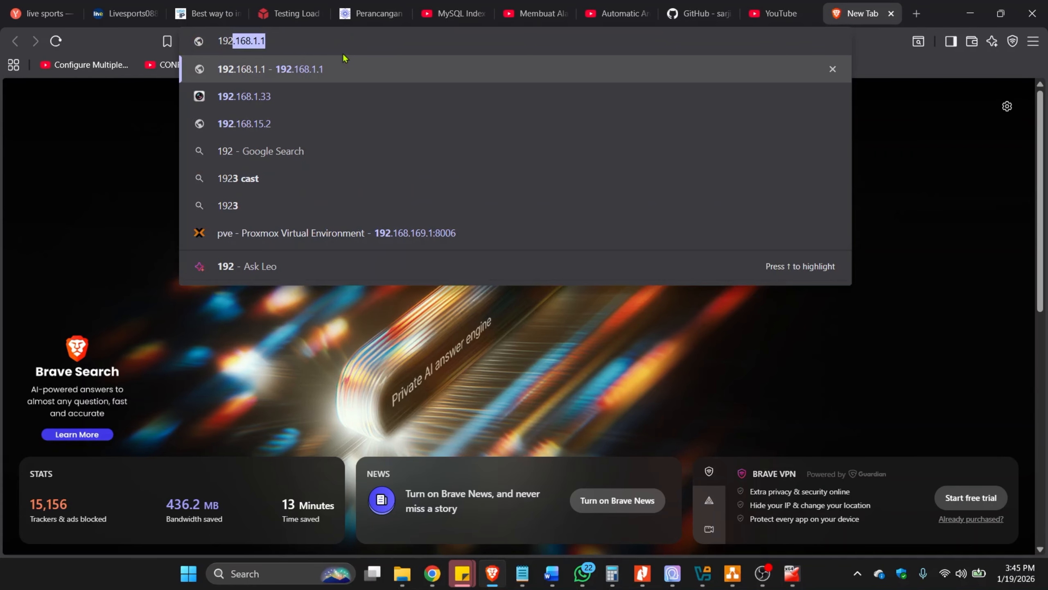
type(".168.")
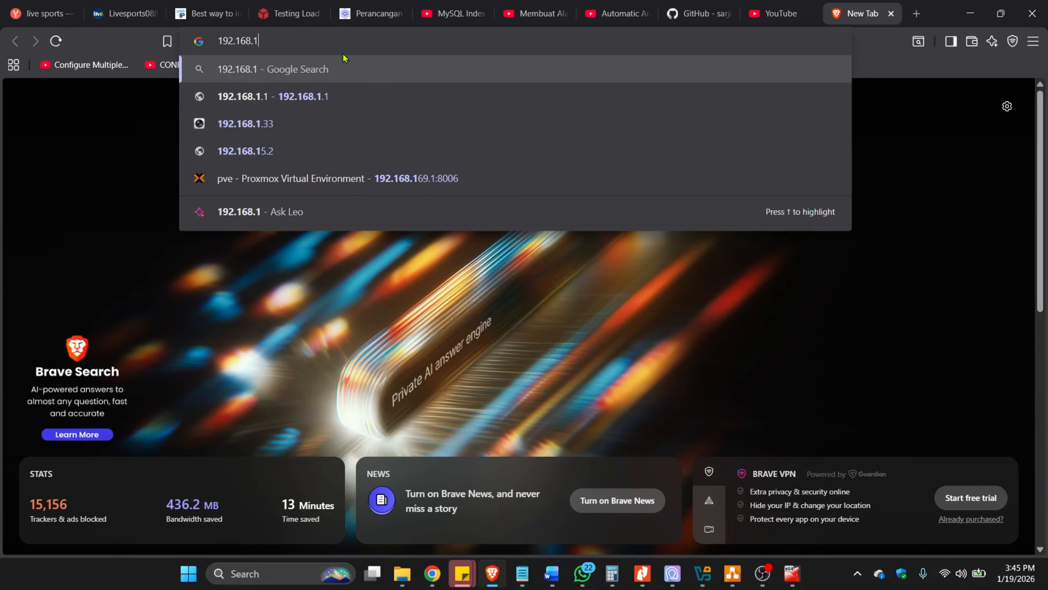
type("17")
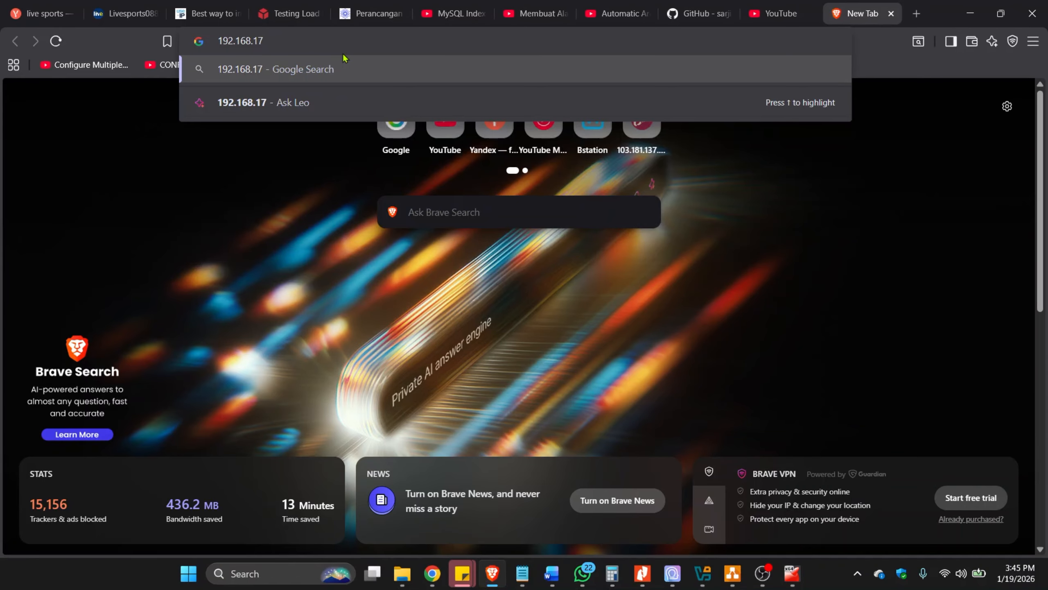
key("BackSpace")
type("69")
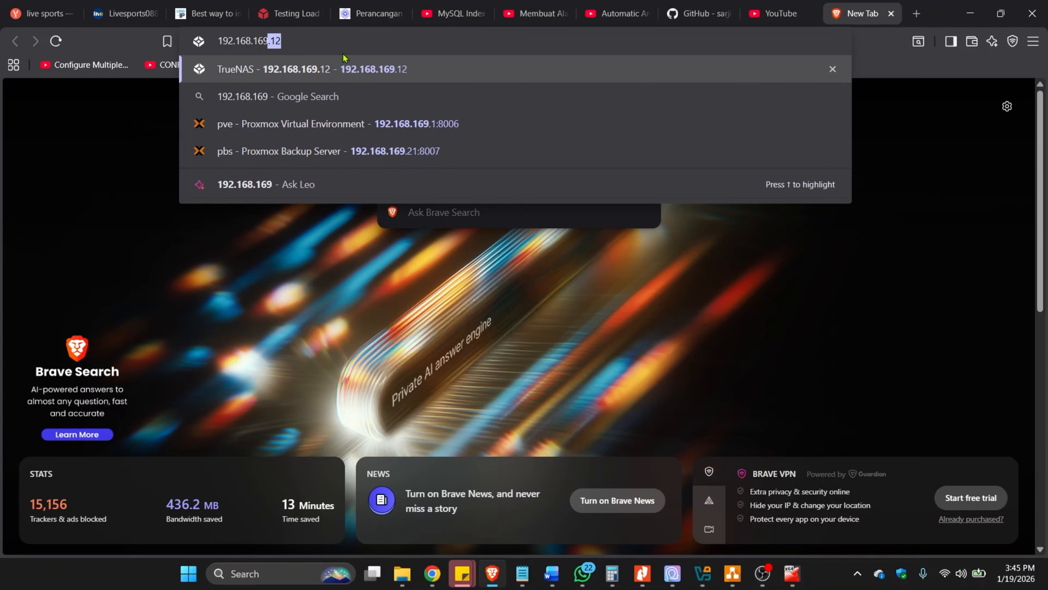
key("Return")
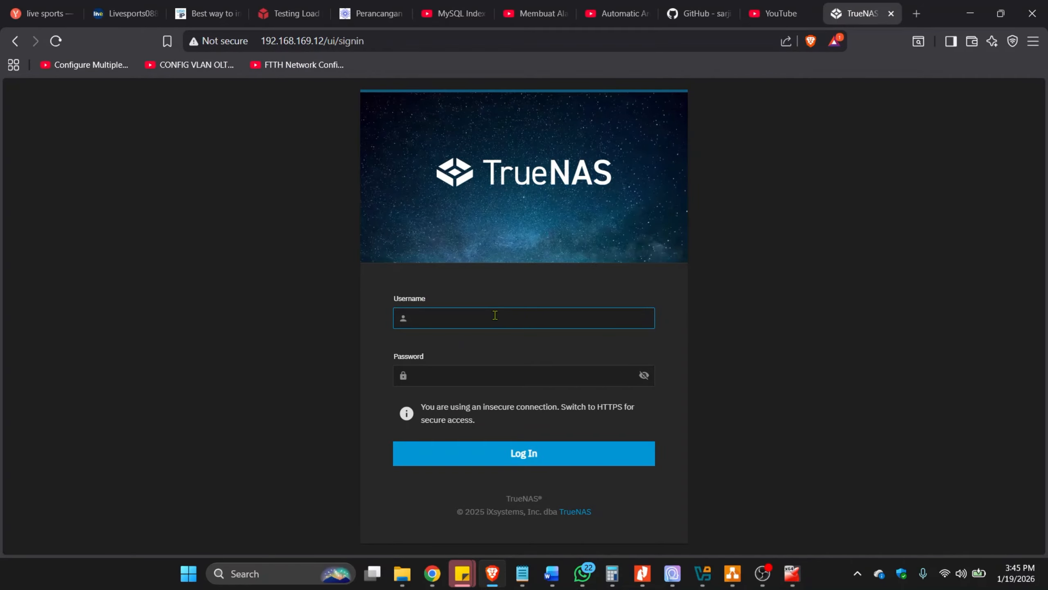
Log in to TrueNAS as truenas_admin with the account password and let the browser save the login.
type("truenas_admin")
key("Tab")
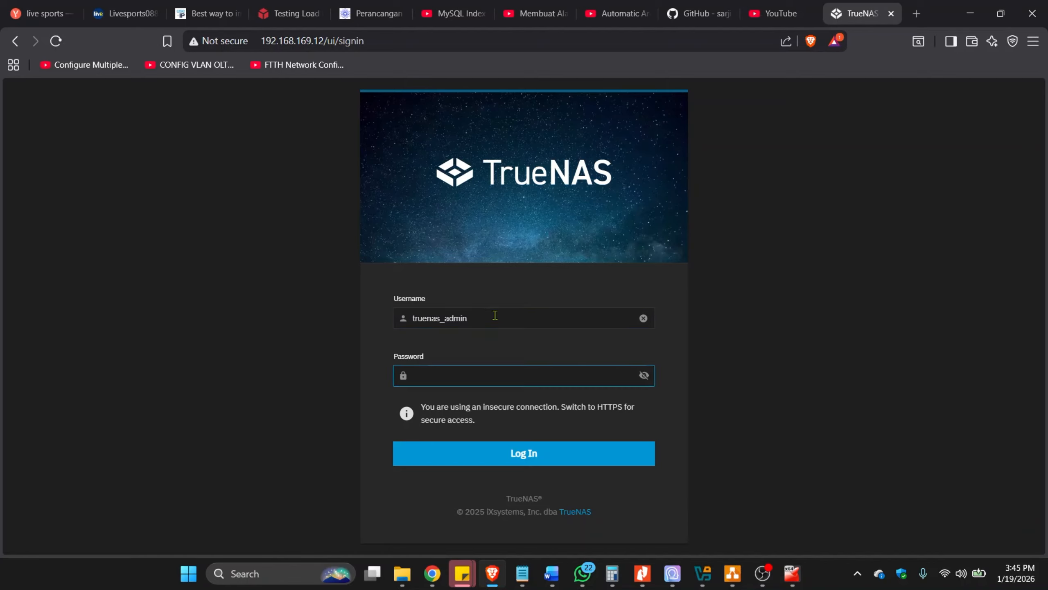
type("•••••••••")
key("Return")
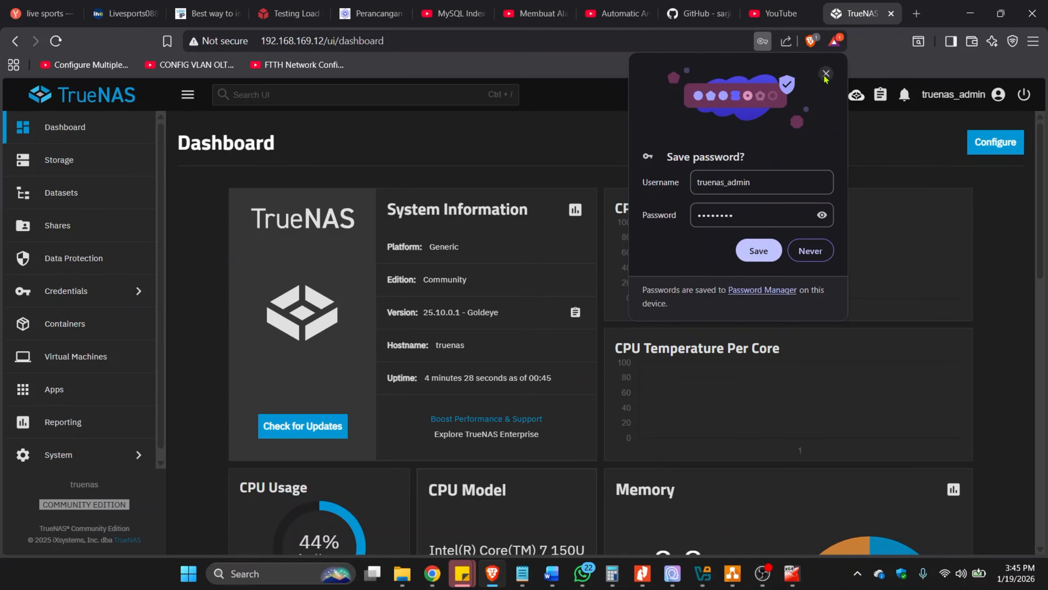
left_click(759, 251)
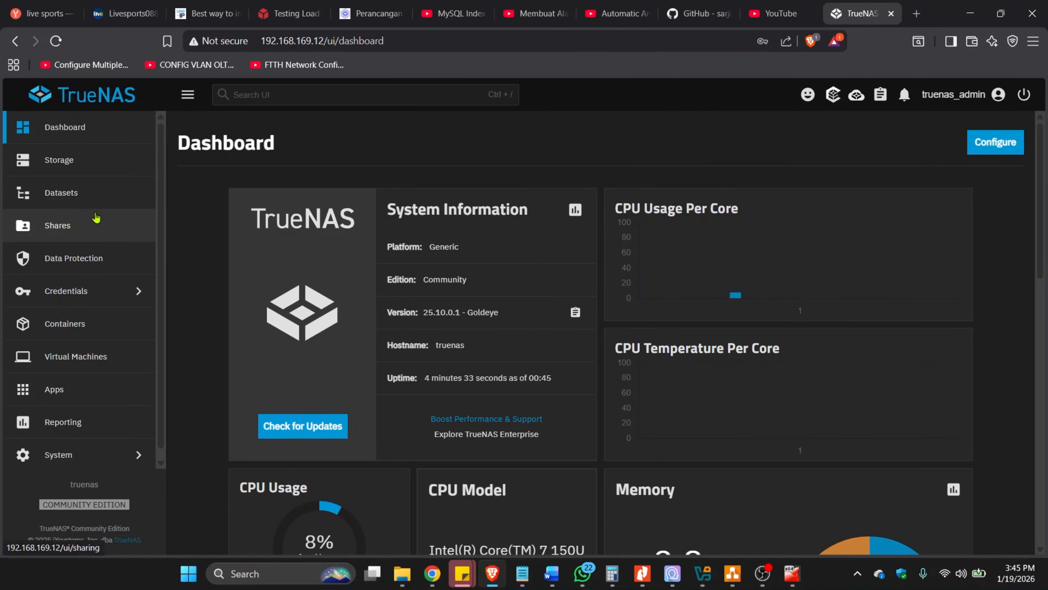
Start creating a new storage pool named storage2 without encryption and proceed to its data settings.
left_click(78, 162)
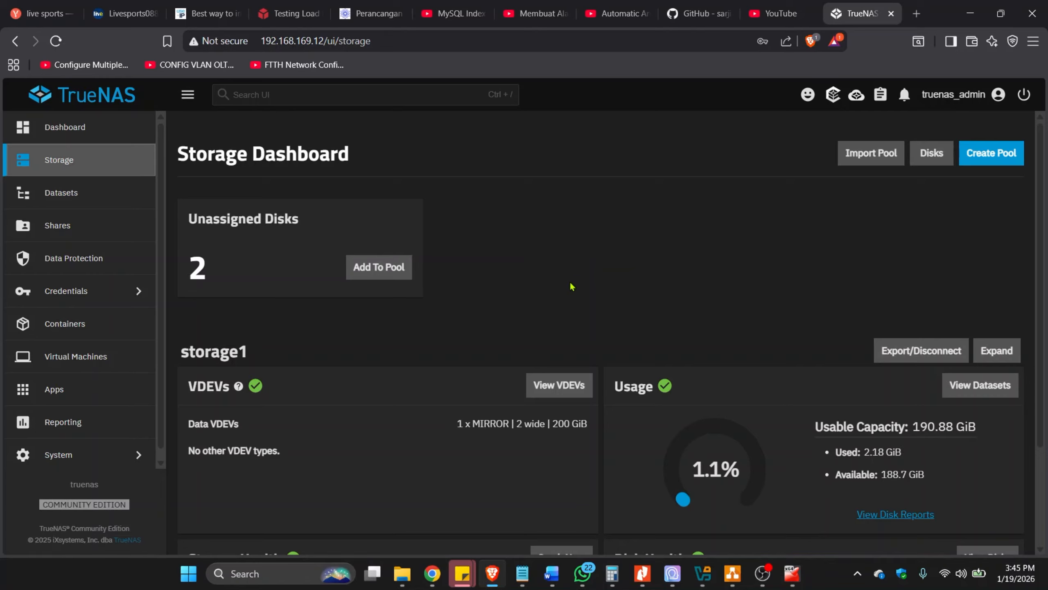
key("XF86AudioRaiseVolume")
key("XF86AudioRaiseVolume")
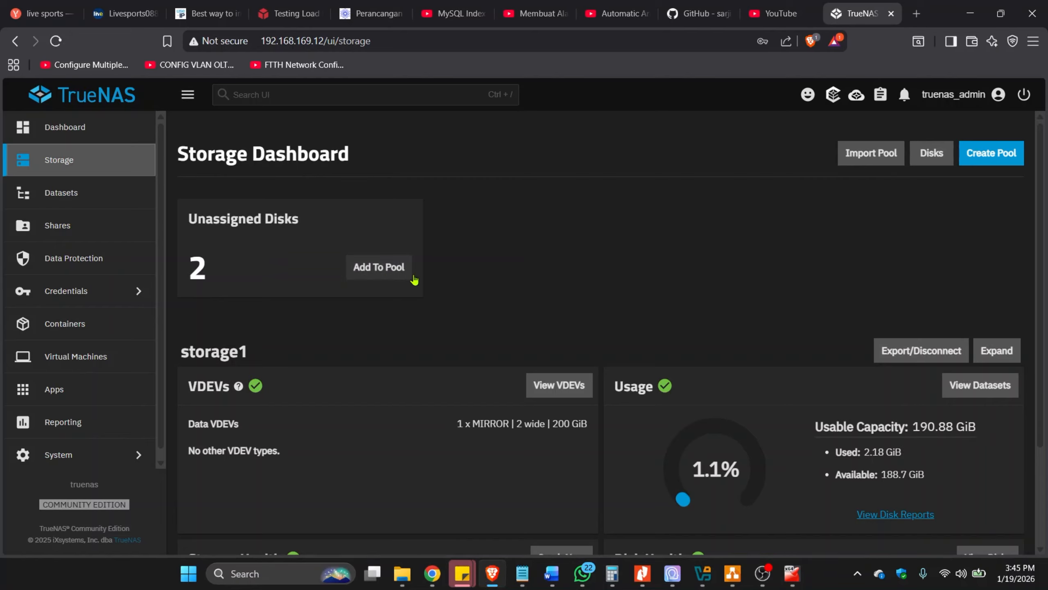
left_click(980, 159)
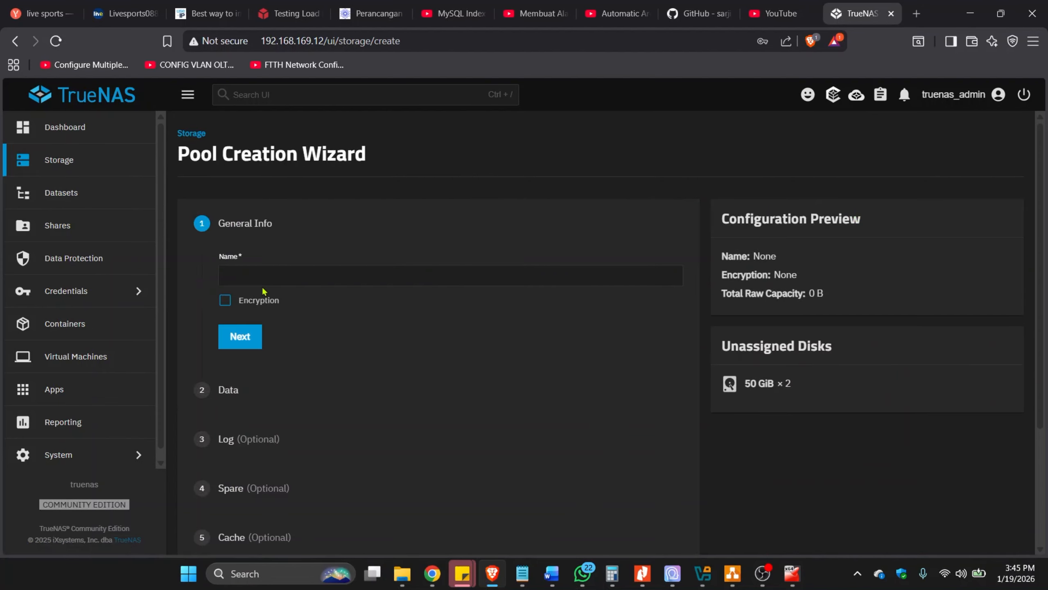
left_click(260, 275)
type("d")
key("BackSpace")
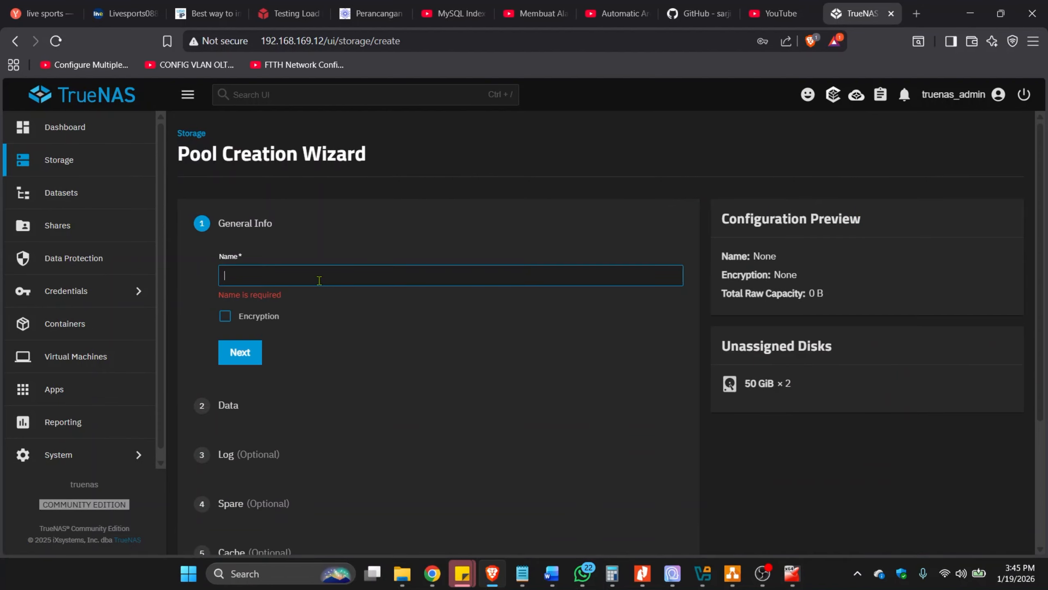
type("storage")
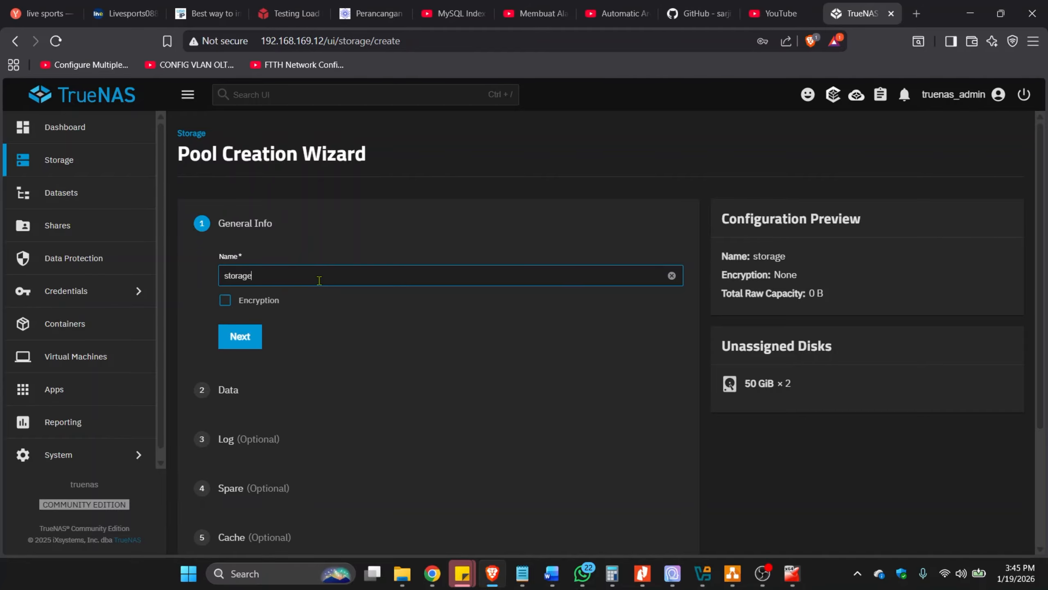
type("2")
left_click(230, 344)
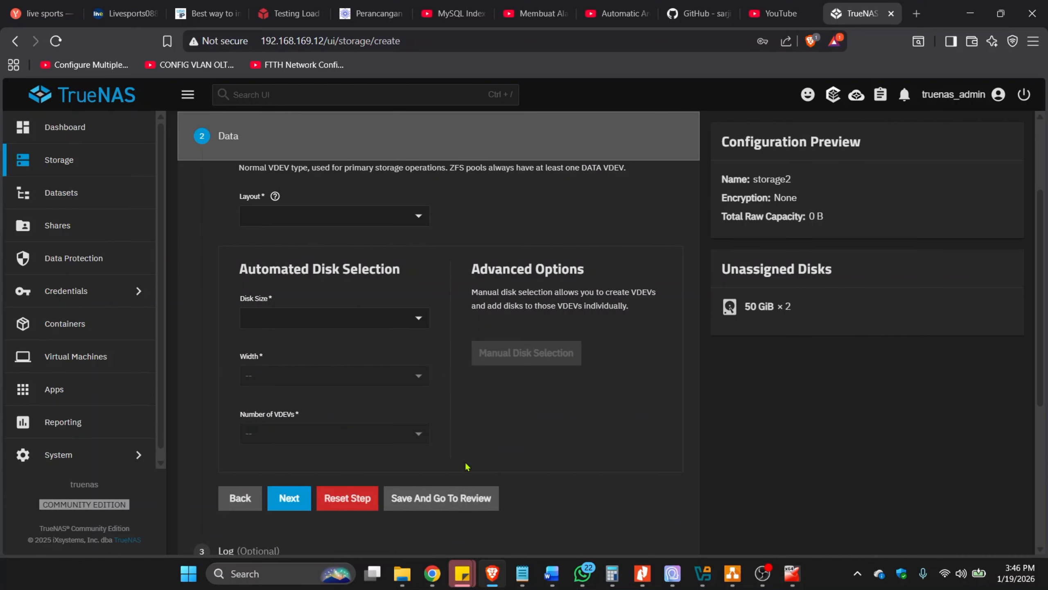
Set the pool's data layout to Mirror and the disk size to 50 GiB (HDD).
left_click(334, 216)
left_click(289, 265)
left_click(334, 318)
left_click(290, 343)
Check the manual disk selection for the mirror and save it with disks sdb and sdc.
left_click(526, 353)
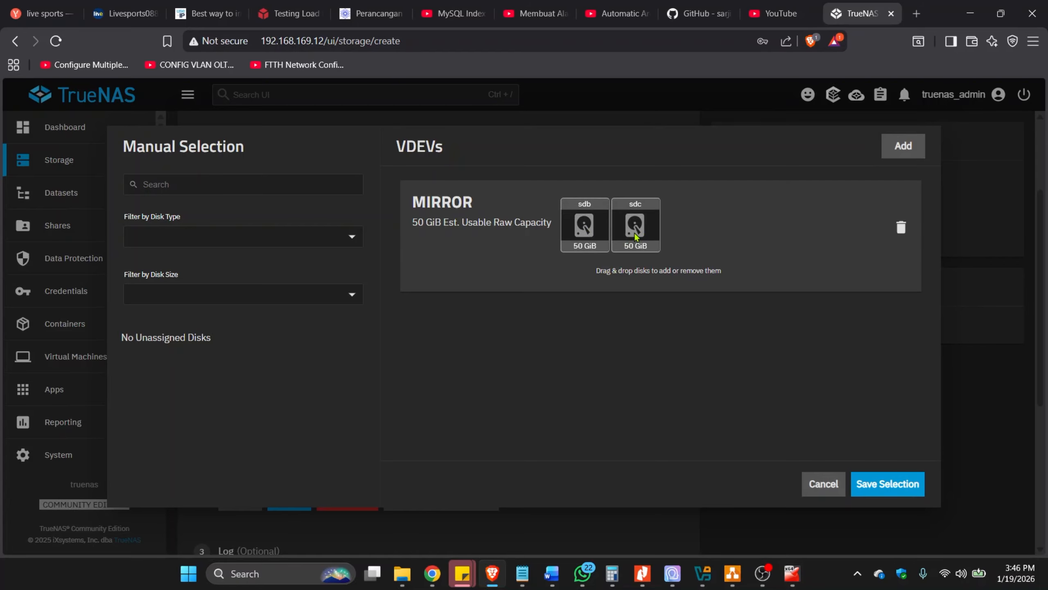
left_click(823, 484)
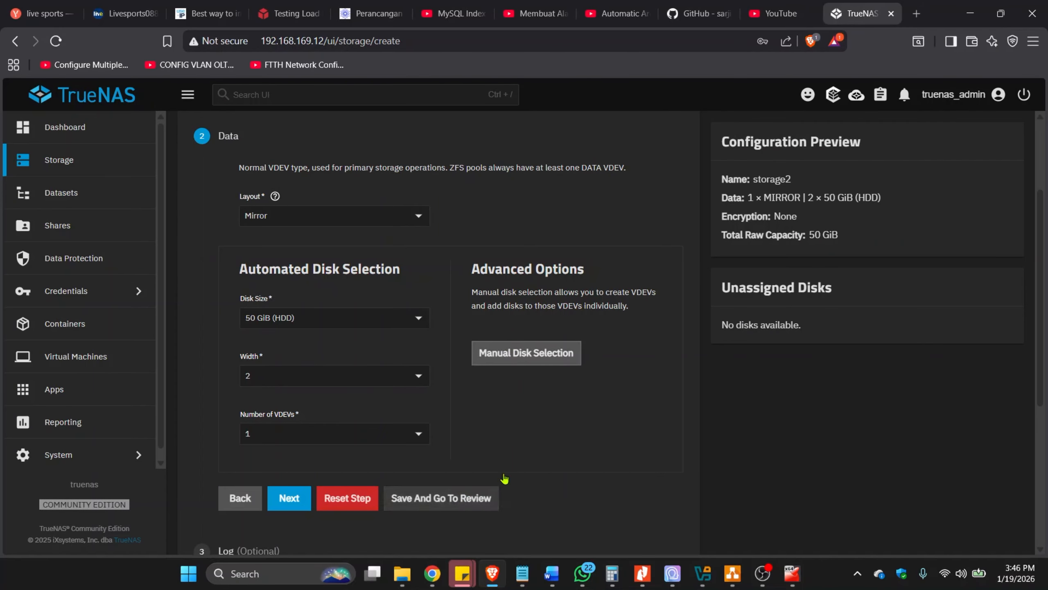
left_click(537, 356)
left_click(578, 226)
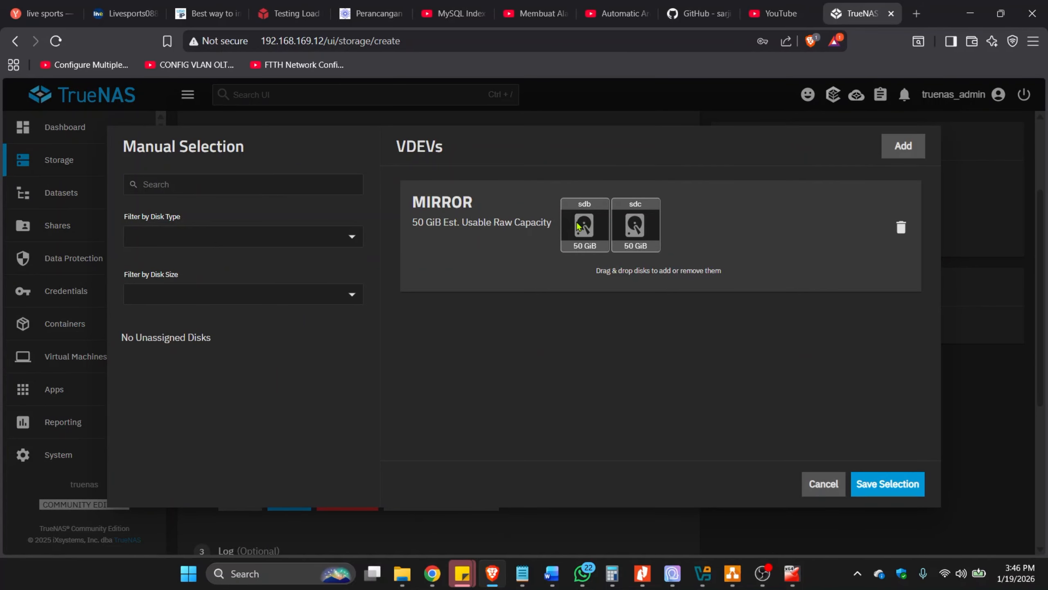
left_click(871, 488)
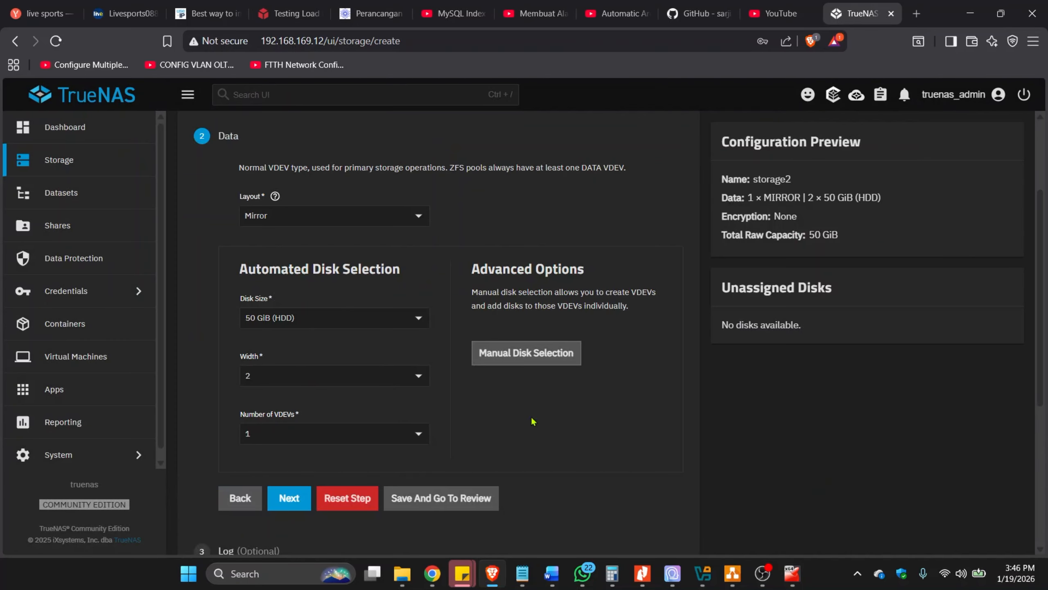
Review the pool configuration and create storage2, confirming that the contents of the added disks are erased.
left_click(442, 499)
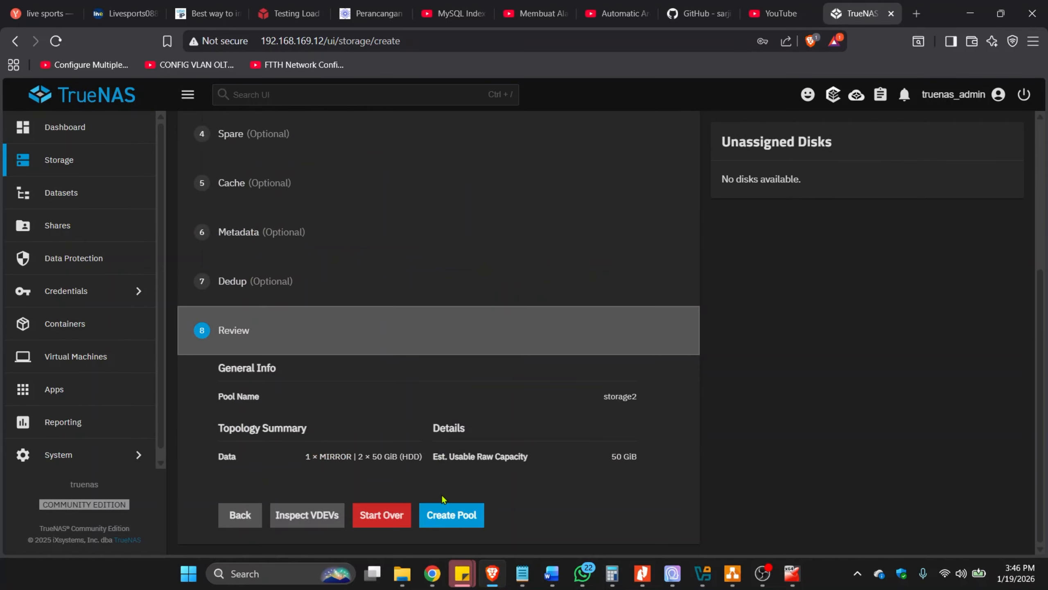
left_click(454, 518)
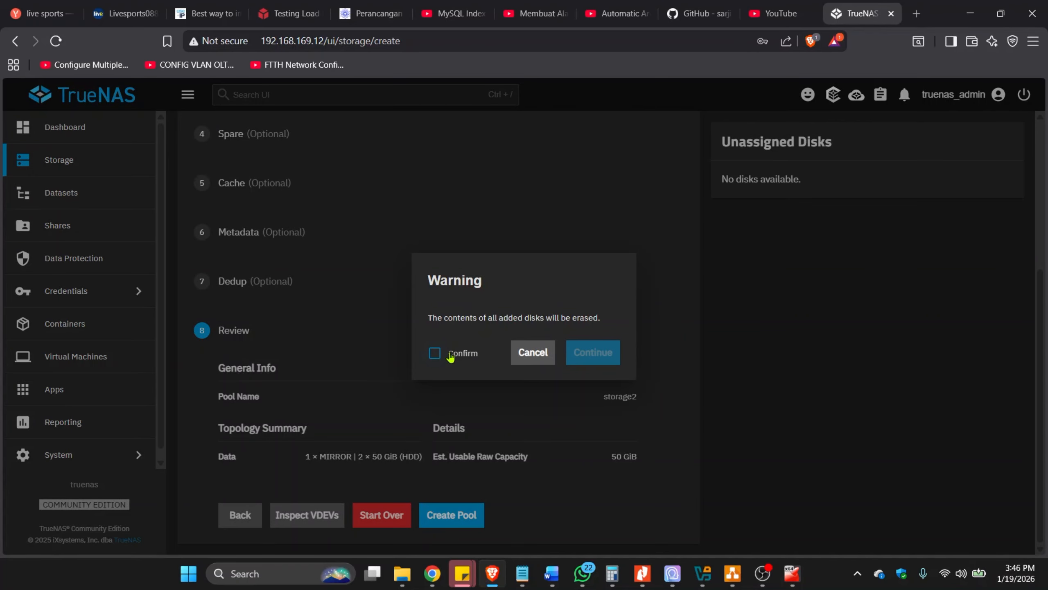
left_click(450, 354)
left_click(592, 352)
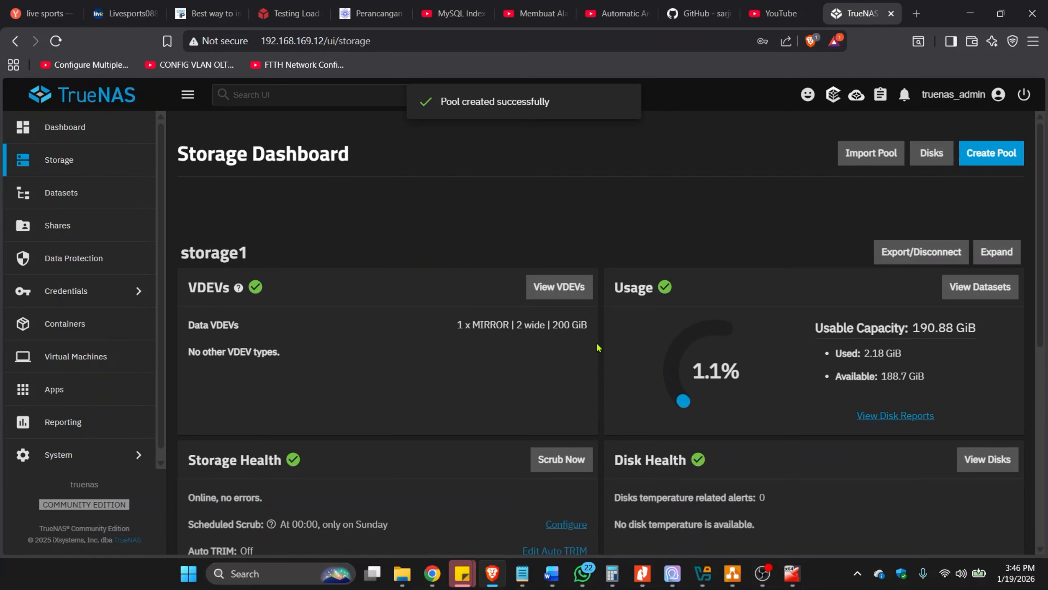
scroll(538, 421, "down", 4)
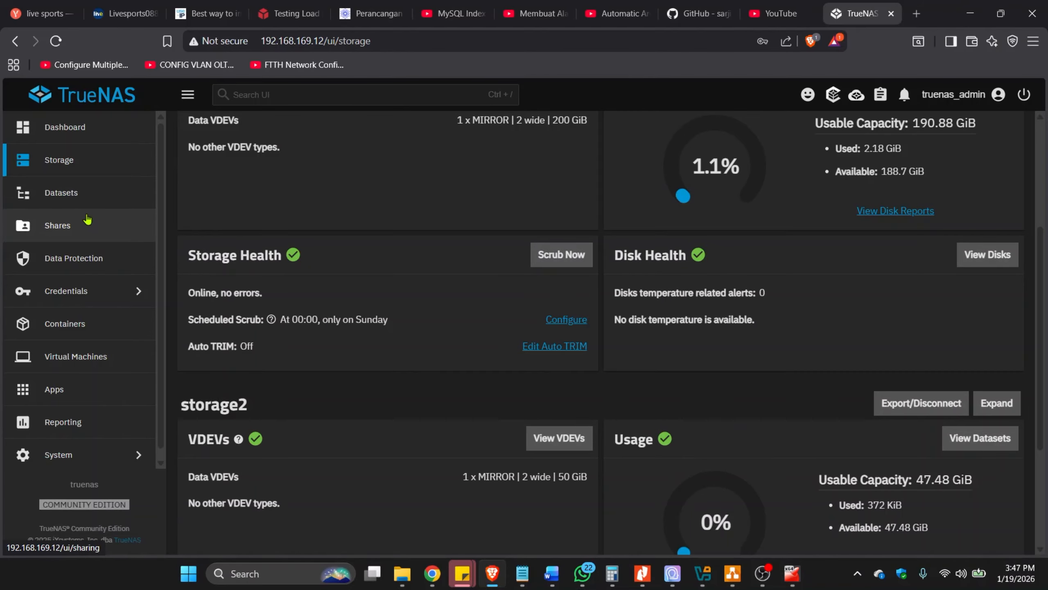
Add a dataset named dataset2 under storage2 with the Generic preset.
left_click(71, 196)
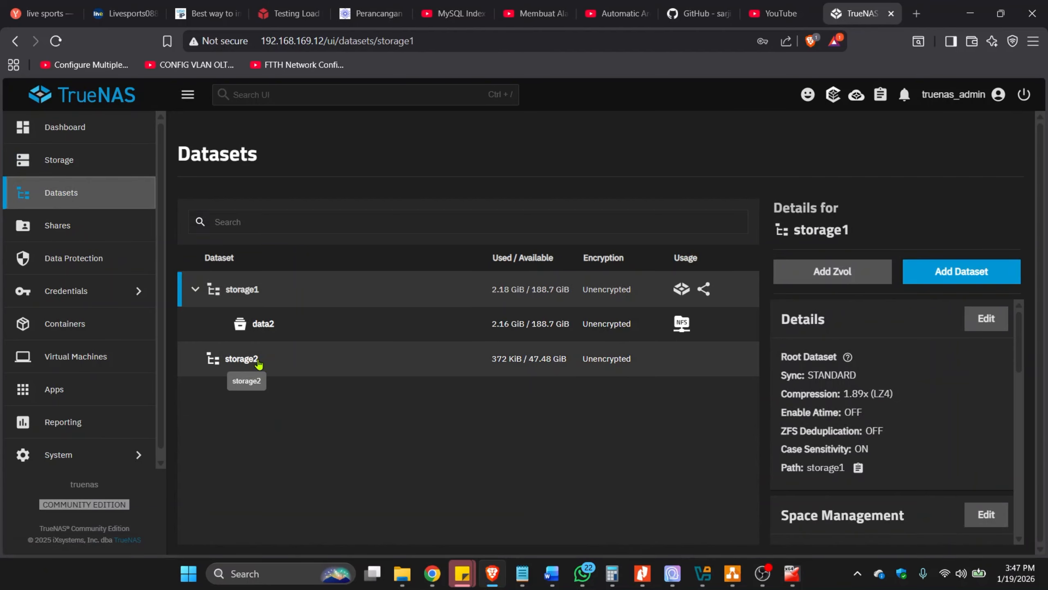
left_click(287, 371)
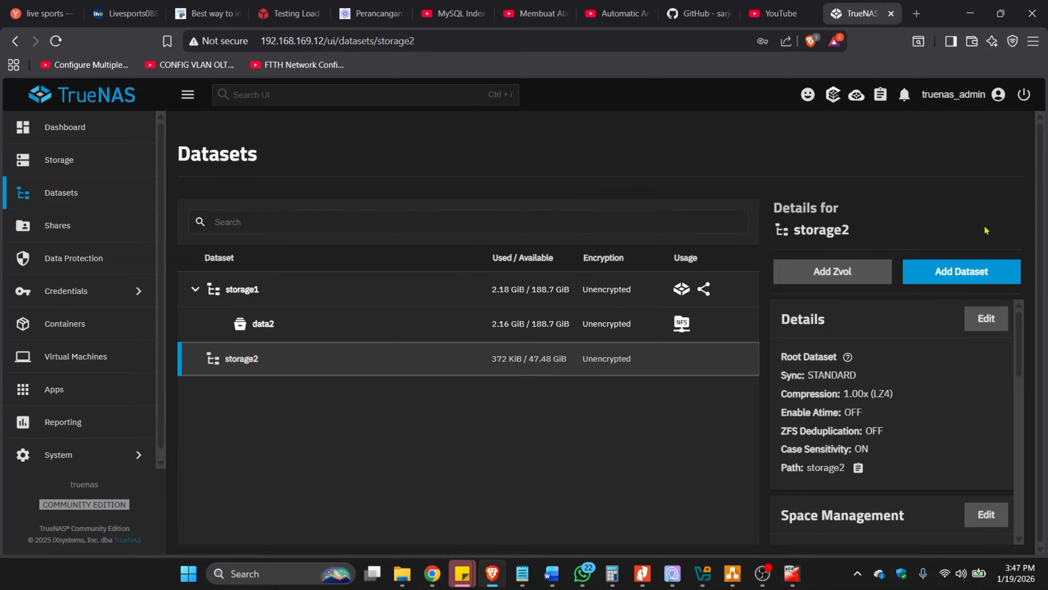
left_click(962, 280)
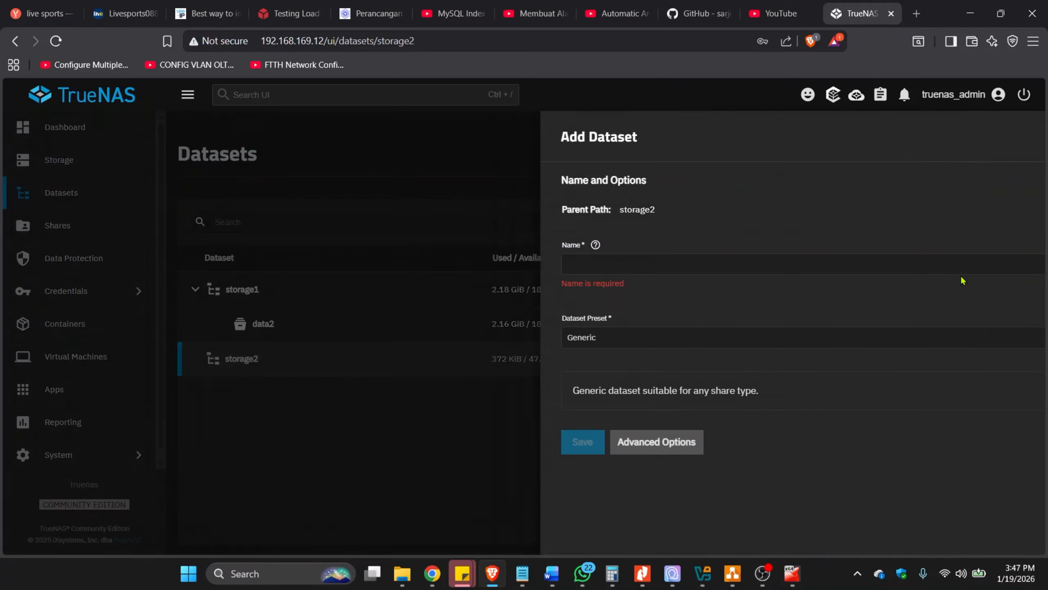
left_click(586, 257)
type("dataset2")
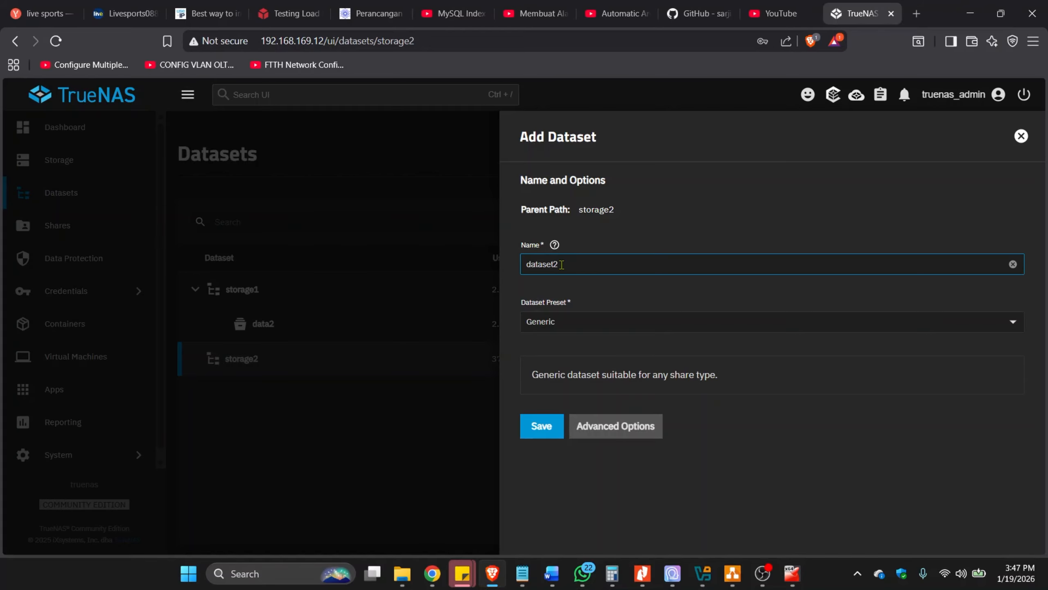
left_click(545, 429)
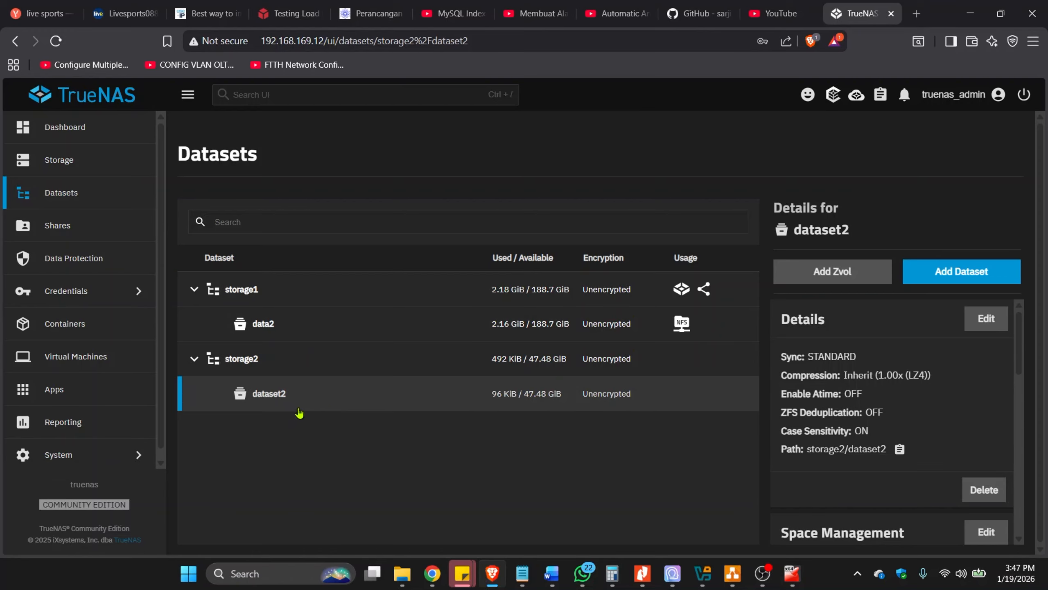
Start a new NFS share in TrueNAS with the path /mnt/storage2/dataset2.
left_click(80, 238)
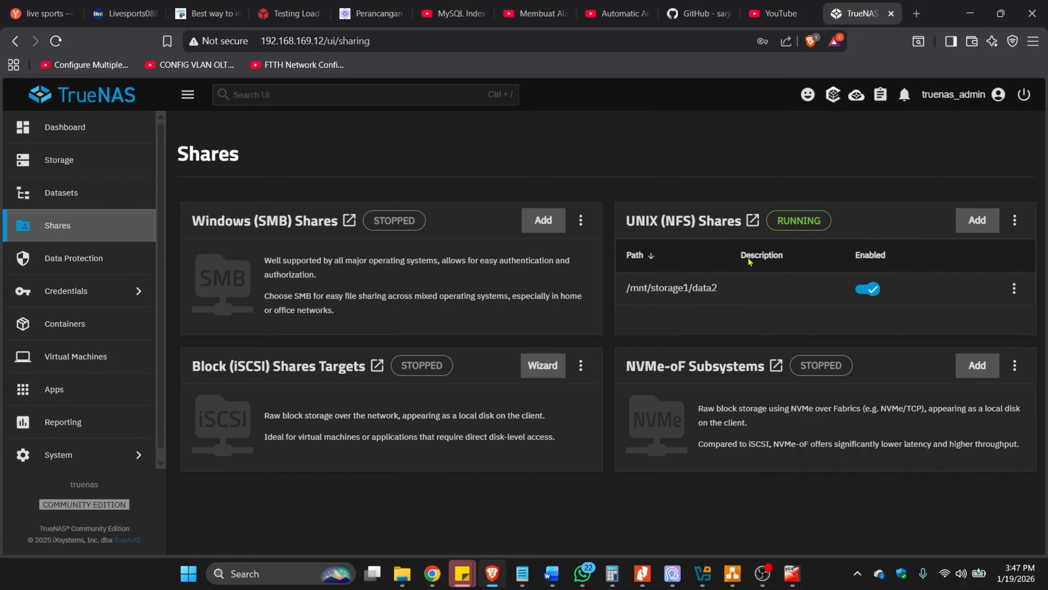
left_click(977, 220)
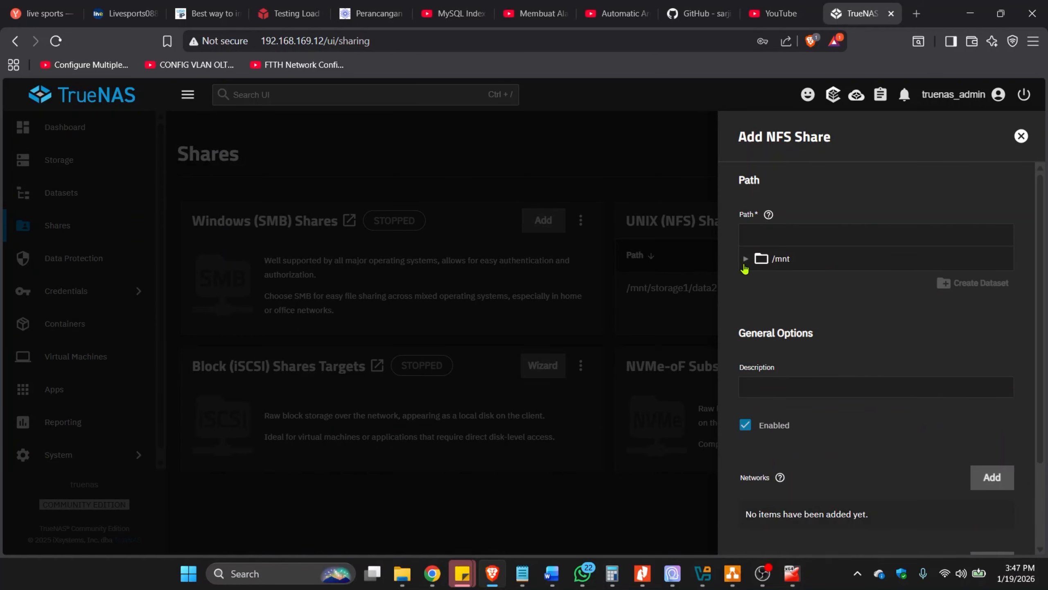
left_click(745, 258)
left_click(760, 302)
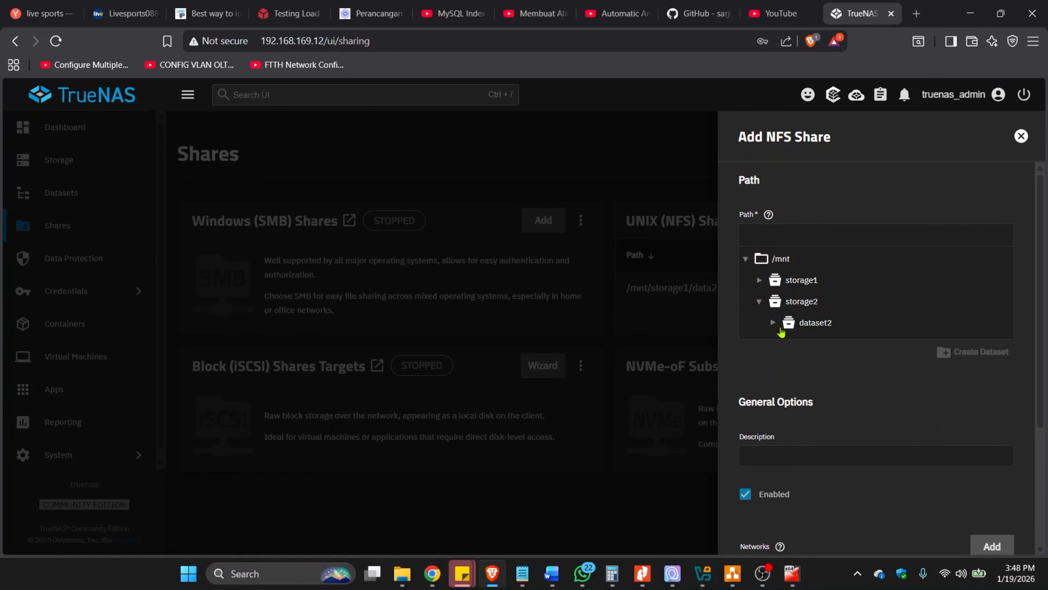
left_click(775, 325)
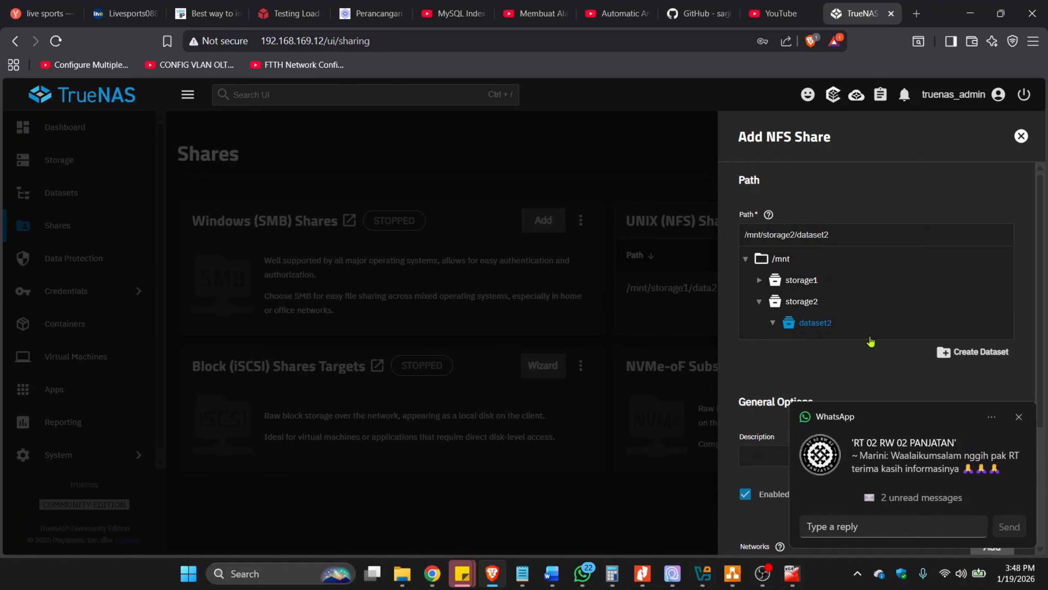
left_click(1019, 416)
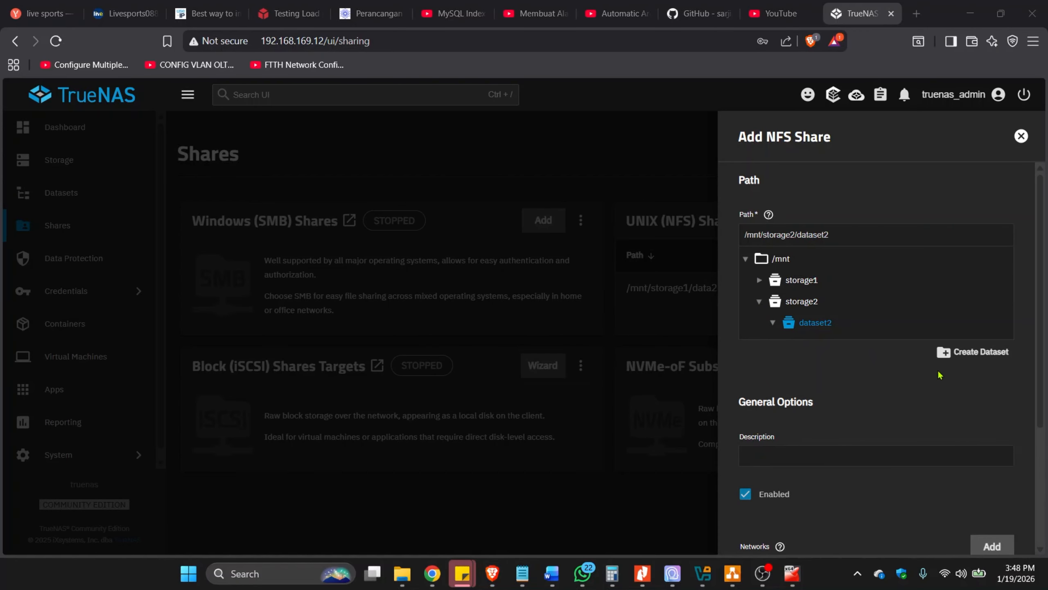
Show the advanced options of the NFS share and set Mapall User to root.
scroll(779, 354, "down", 4)
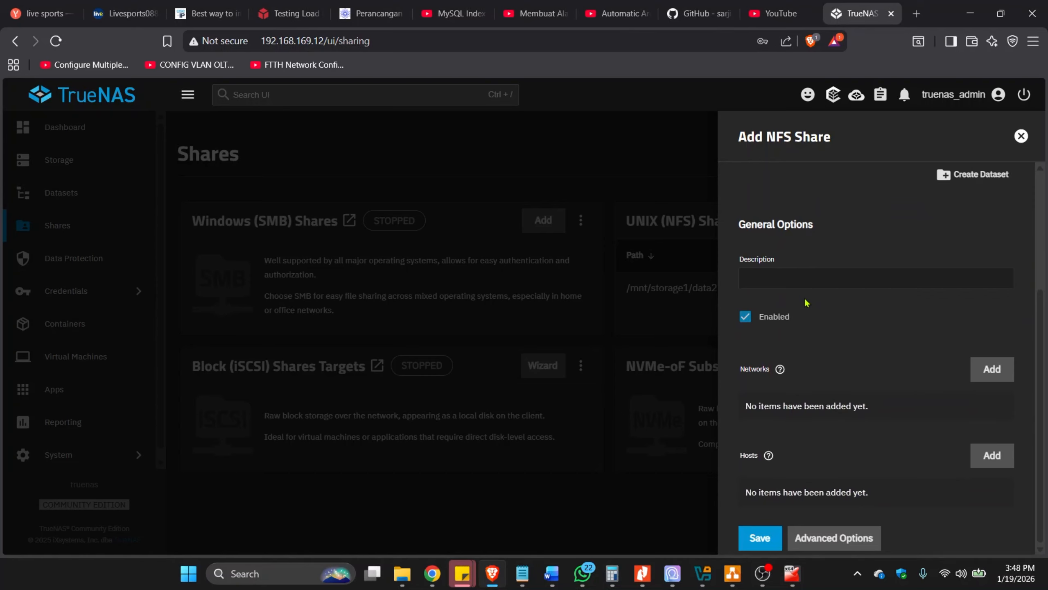
left_click(844, 541)
scroll(805, 392, "down", 5)
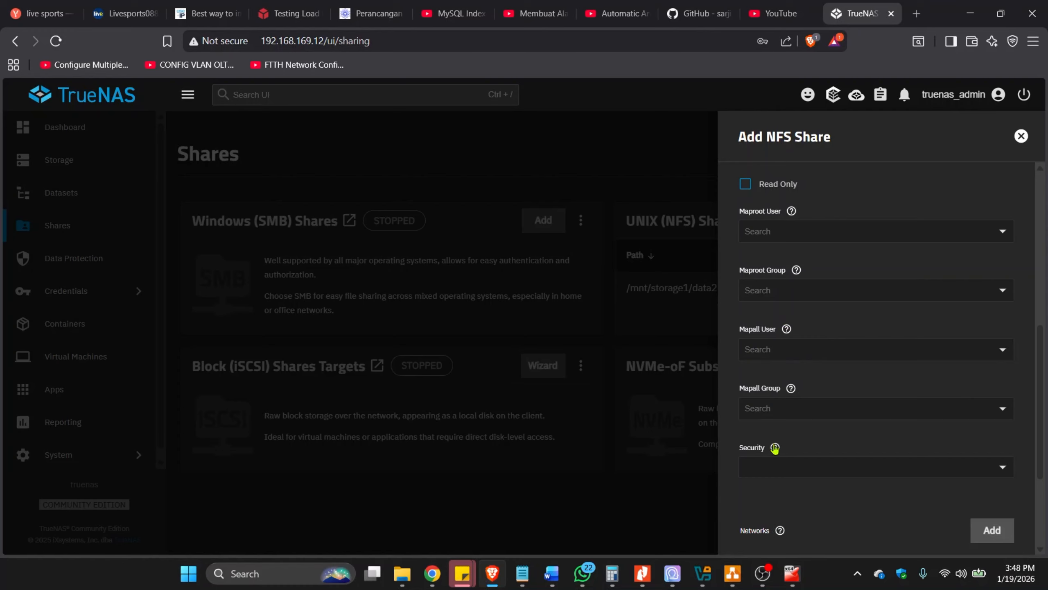
left_click(769, 356)
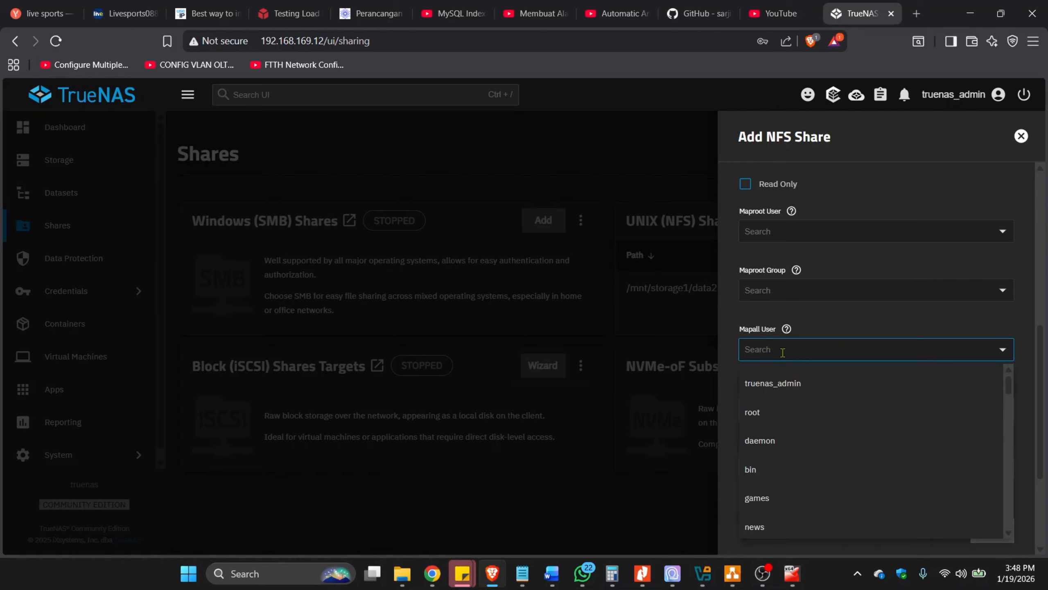
left_click(759, 418)
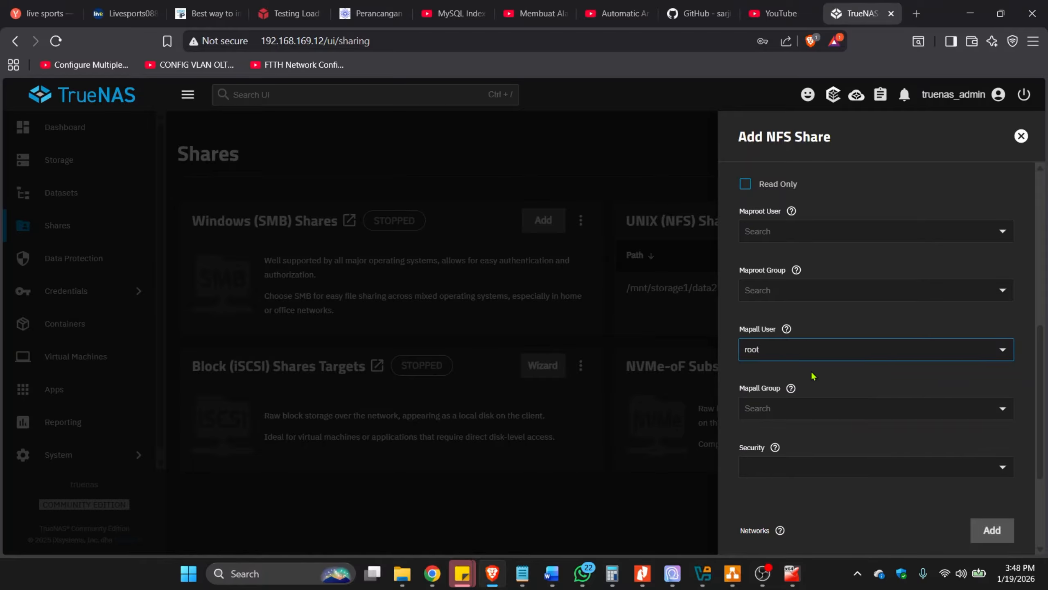
Authorize the hosts 192.168.169.10 and 192.168.169.1 for the NFS share and save it.
scroll(812, 375, "down", 4)
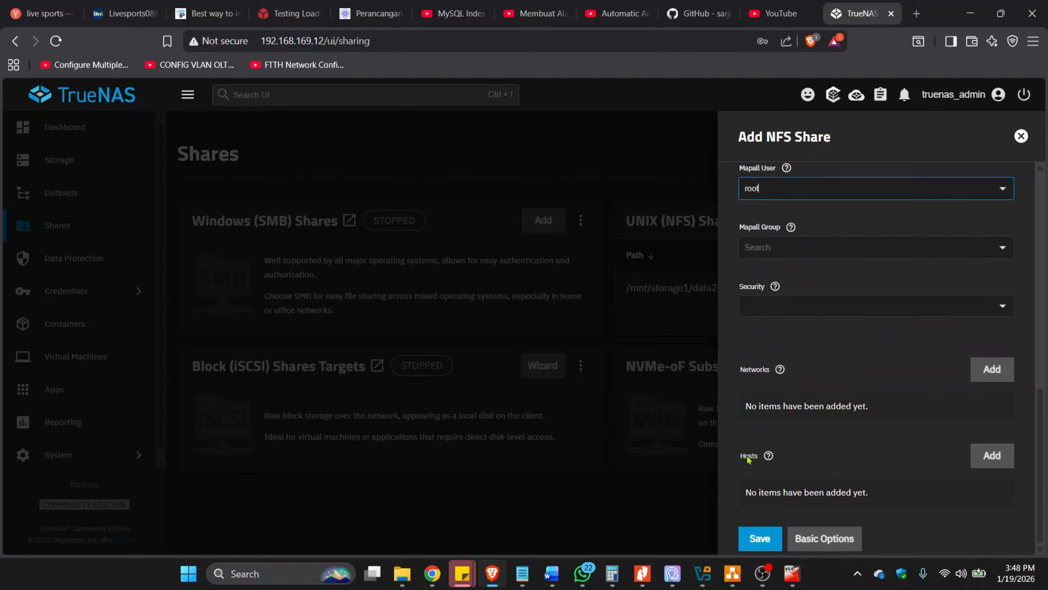
left_click(993, 455)
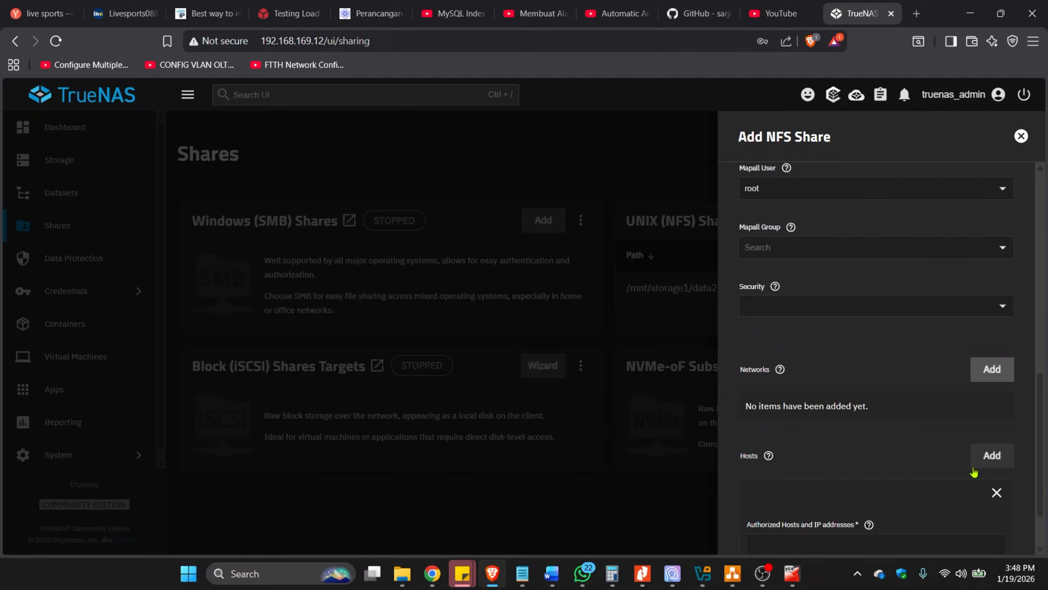
left_click(827, 474)
type("192")
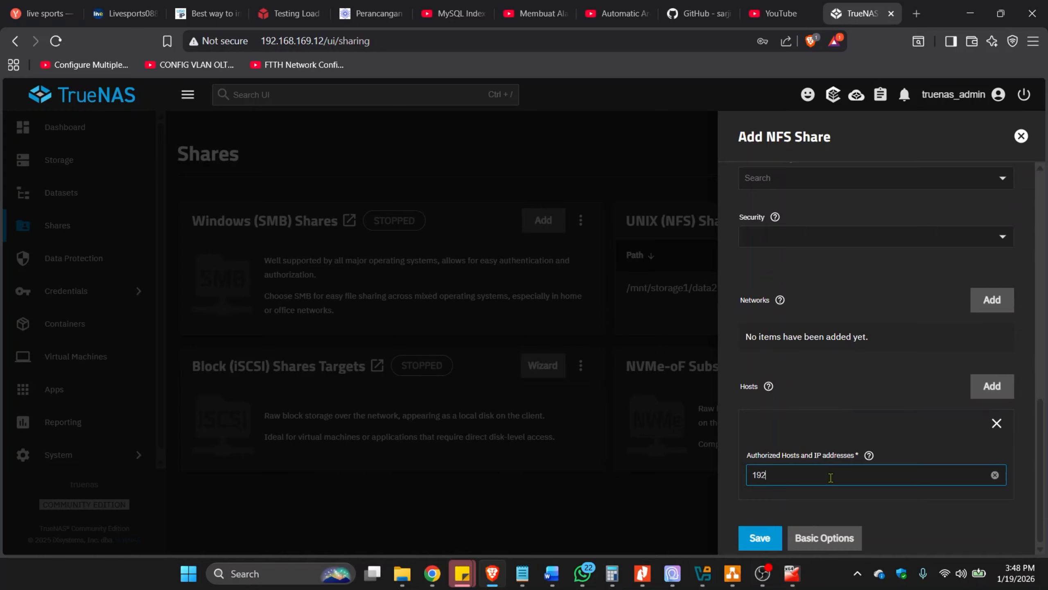
type(".168.169.10")
left_click(992, 386)
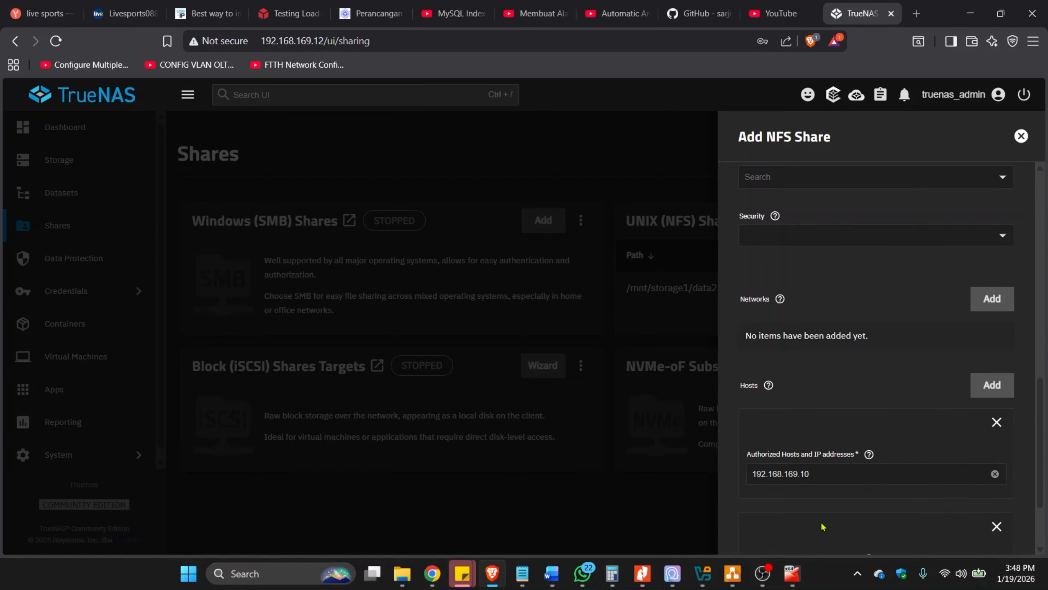
left_click(792, 479)
type("192.168.169.1")
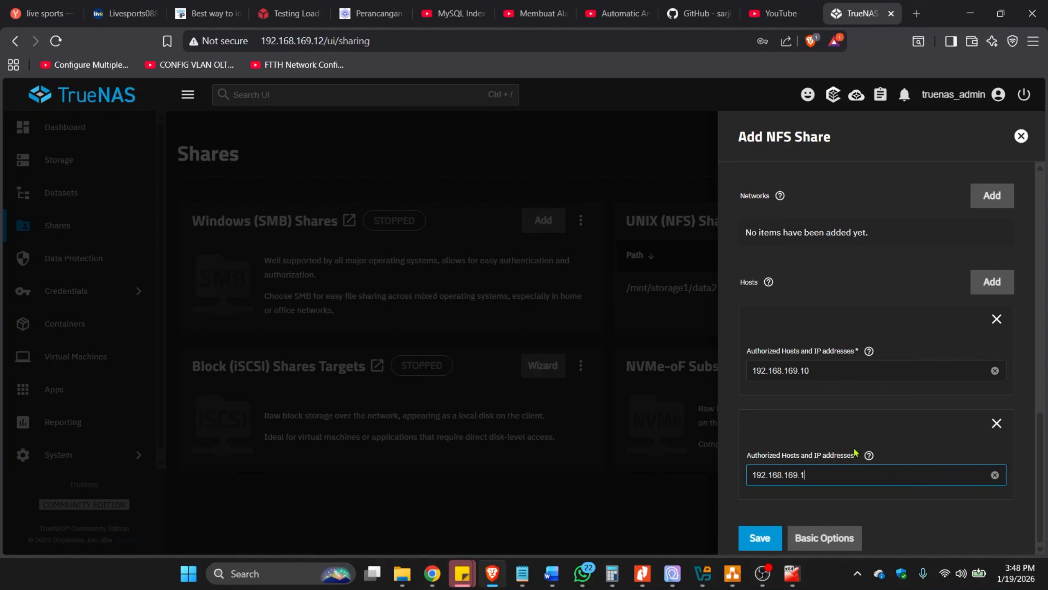
left_click(759, 545)
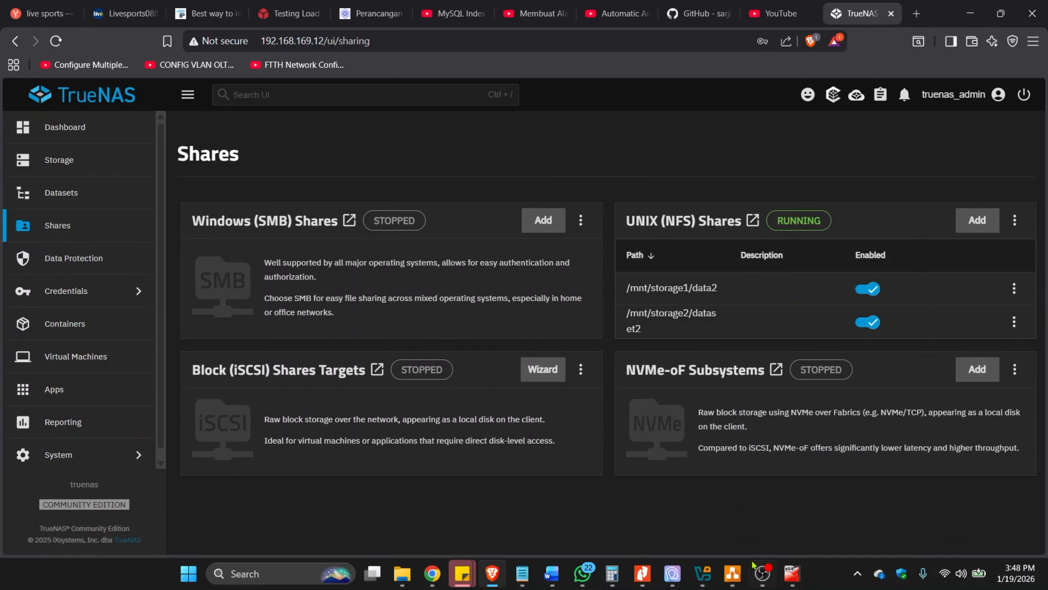
Switch to VirtualBox Manager and review the details of the PVE9.0 and PVE9.0-2 virtual machines.
left_click(703, 573)
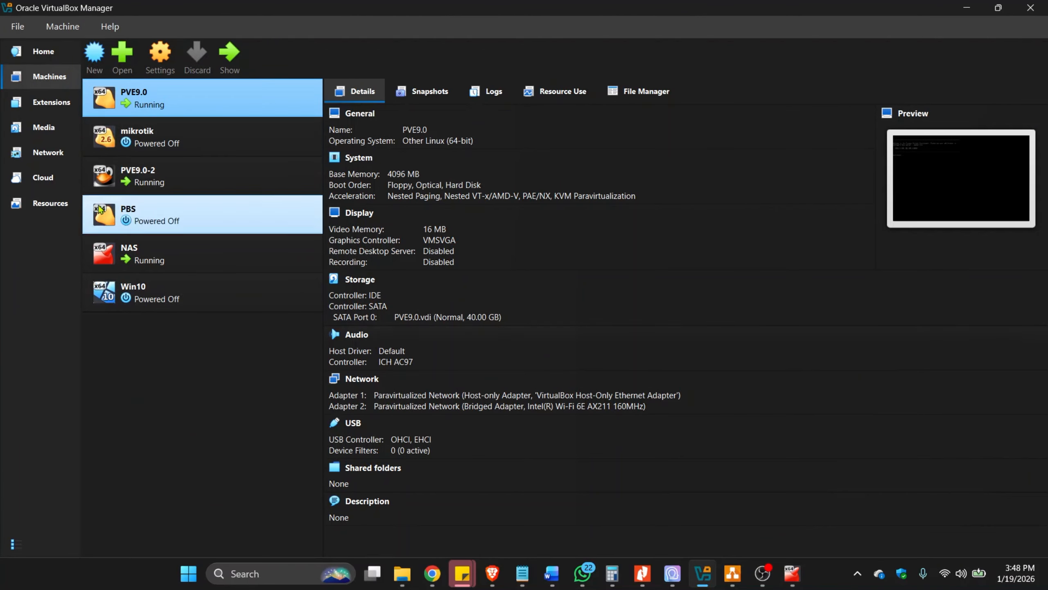
left_click(164, 183)
left_click(167, 103)
left_click(167, 189)
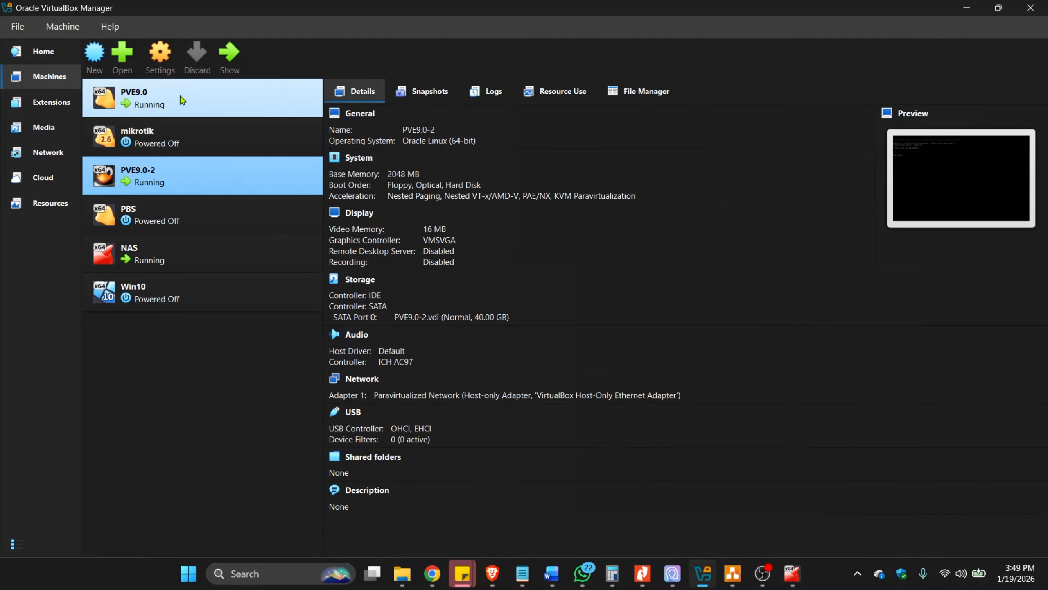
left_click(204, 100)
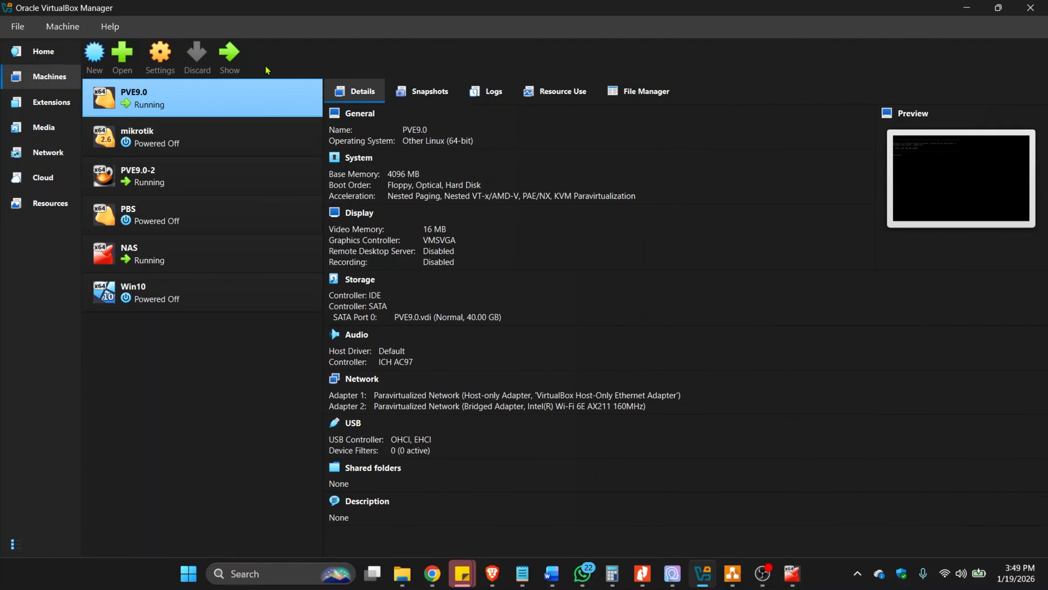
left_click(169, 181)
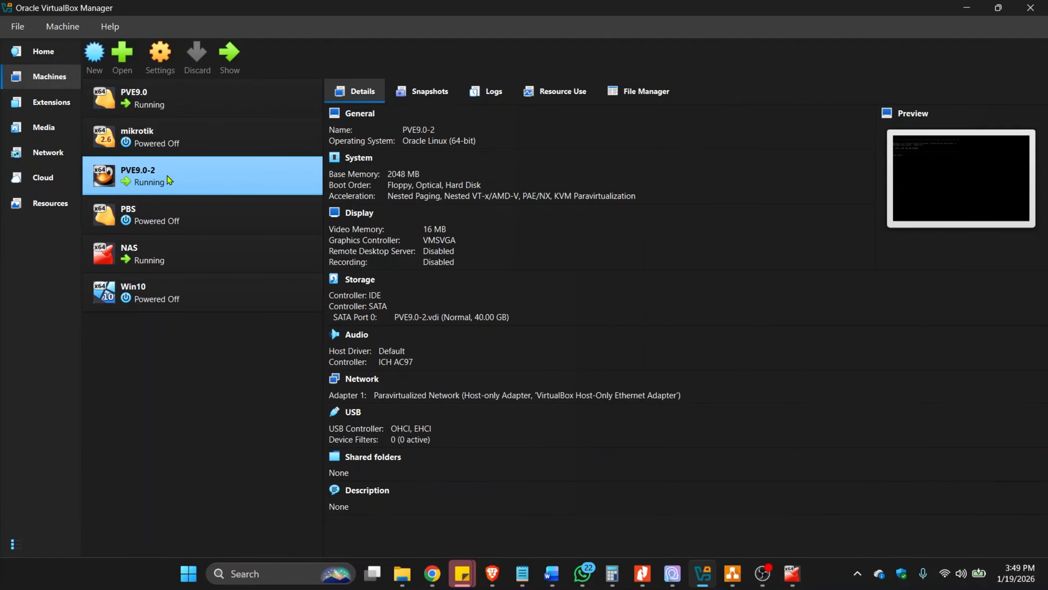
left_click(491, 578)
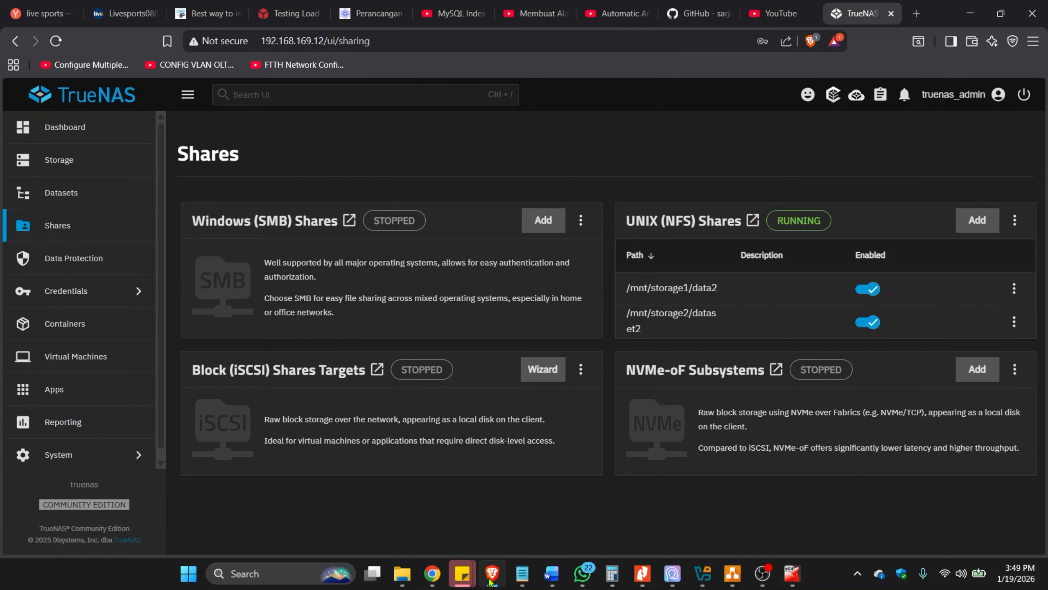
left_click(916, 16)
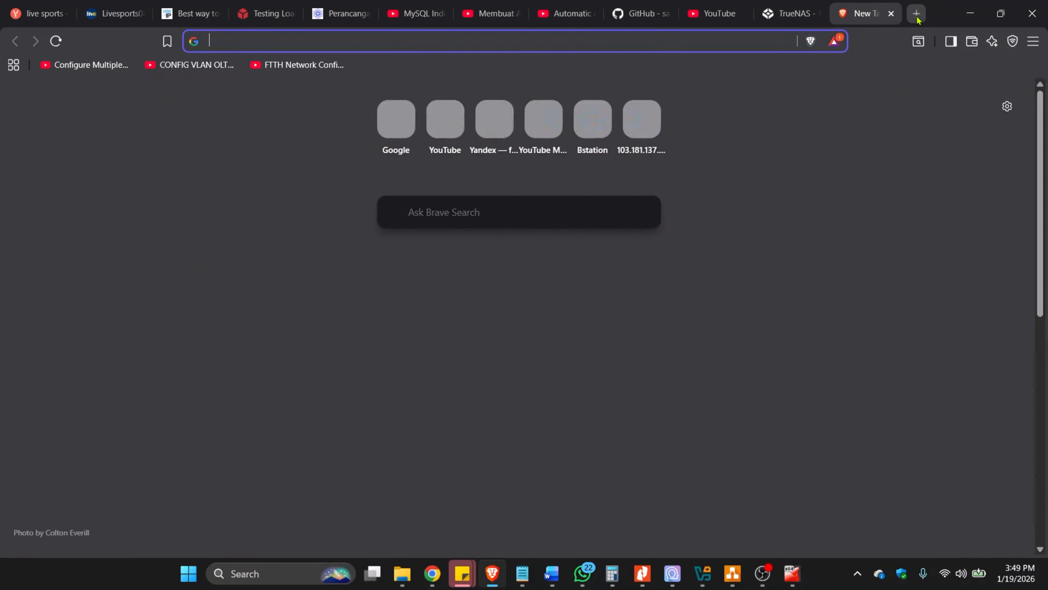
type("192.168.1.1")
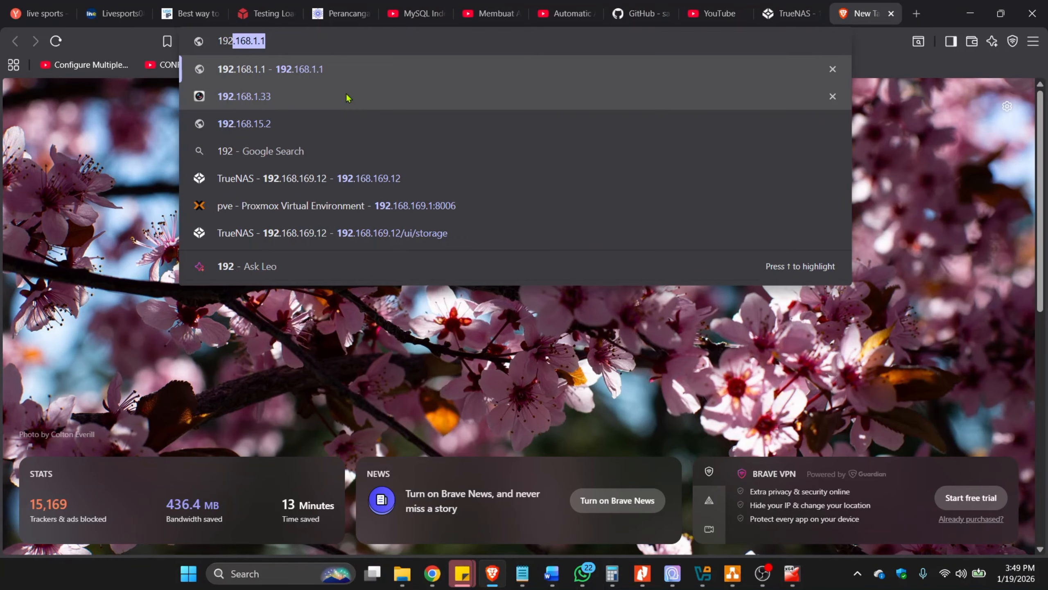
key("Down")
key("Down")
key("Down")
key("Down")
key("Down")
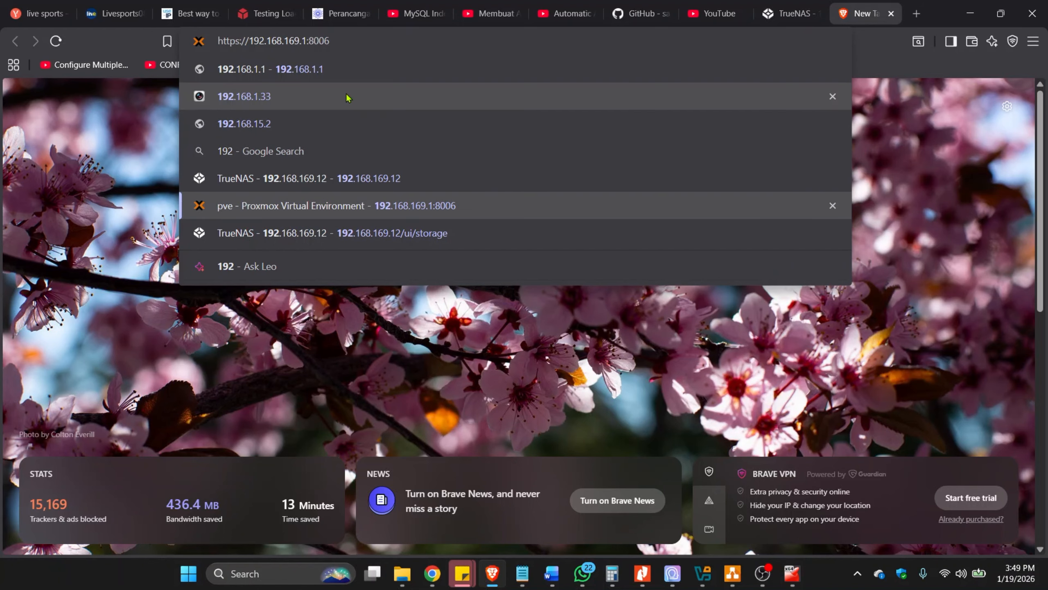
key("Return")
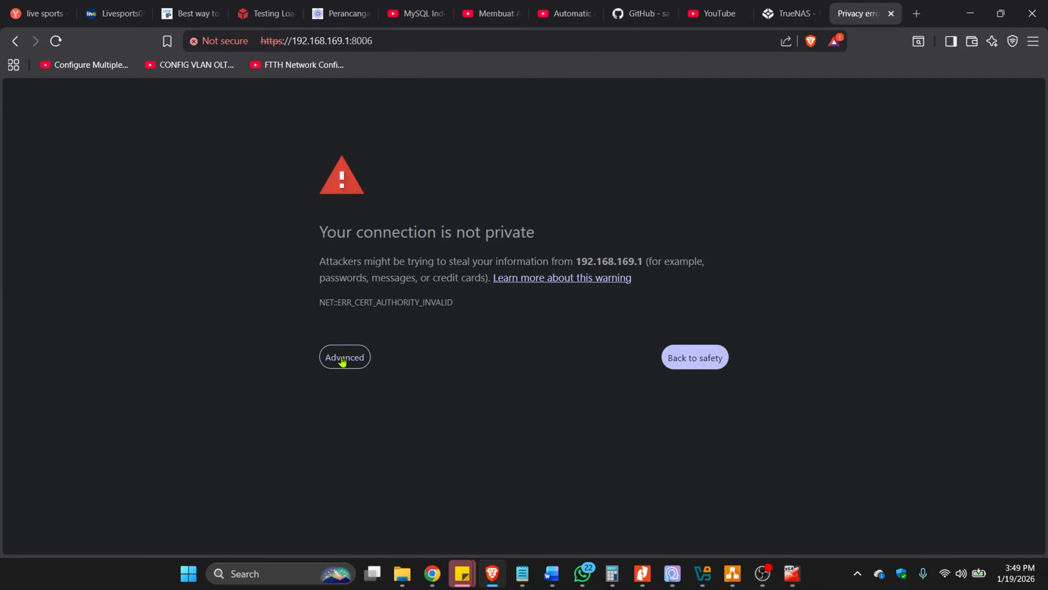
left_click(341, 359)
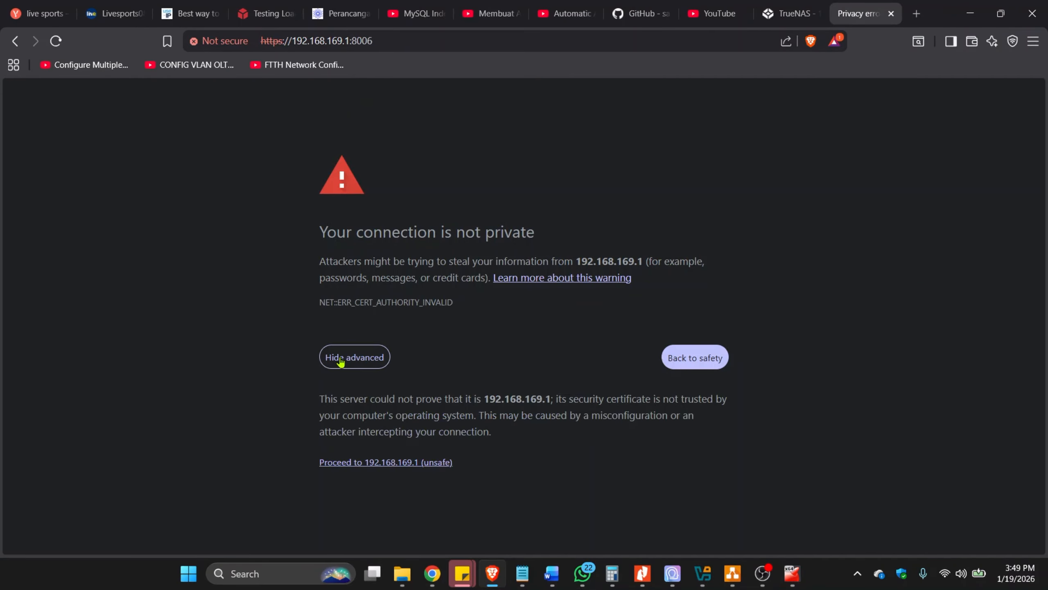
left_click(421, 463)
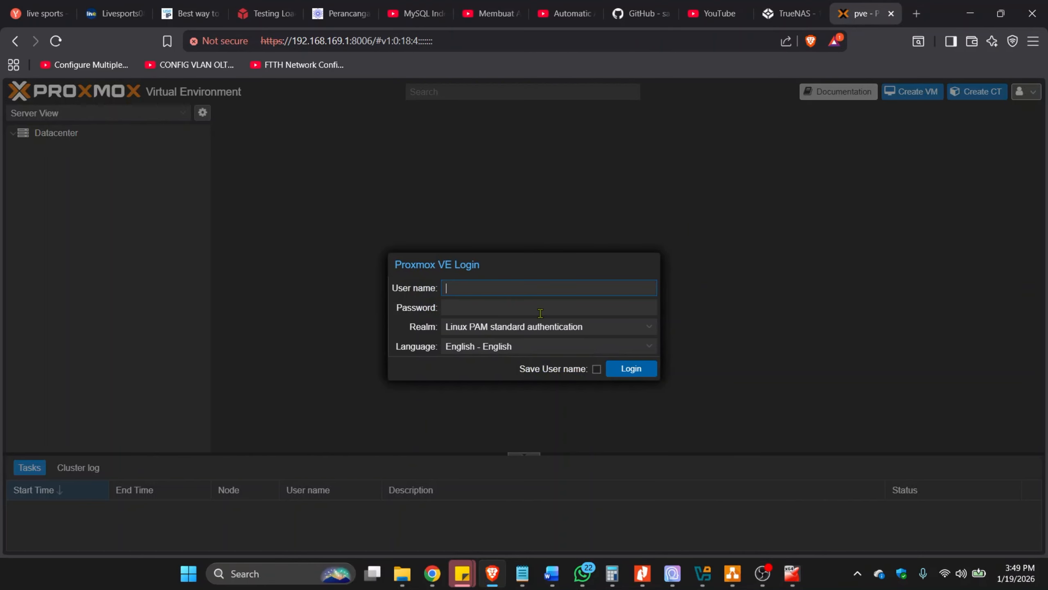
Log in to Proxmox VE as root with the account password and dismiss the notice that follows.
type("root")
key("Tab")
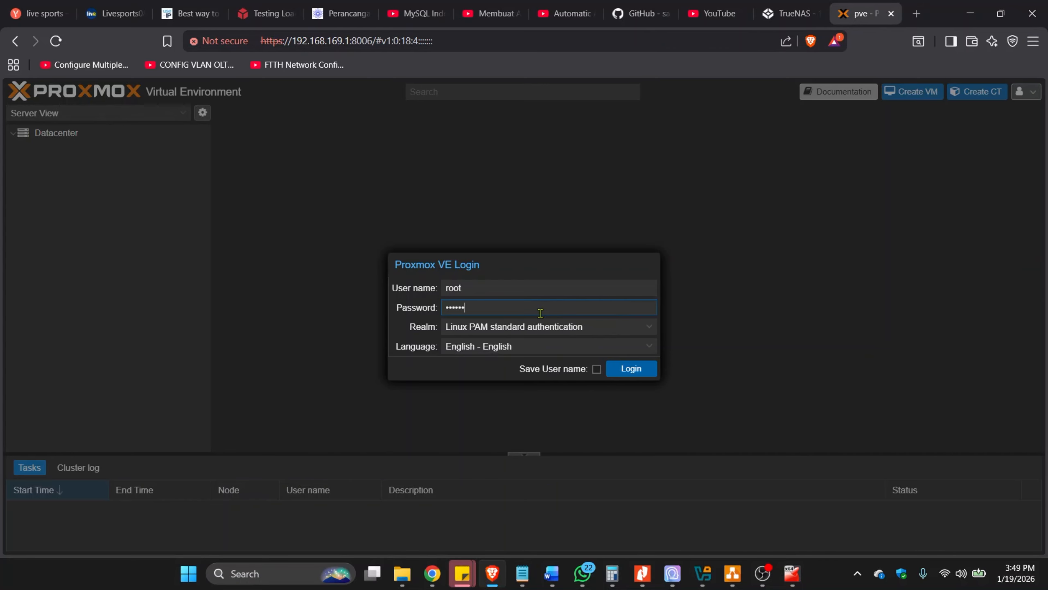
type("•")
key("Return")
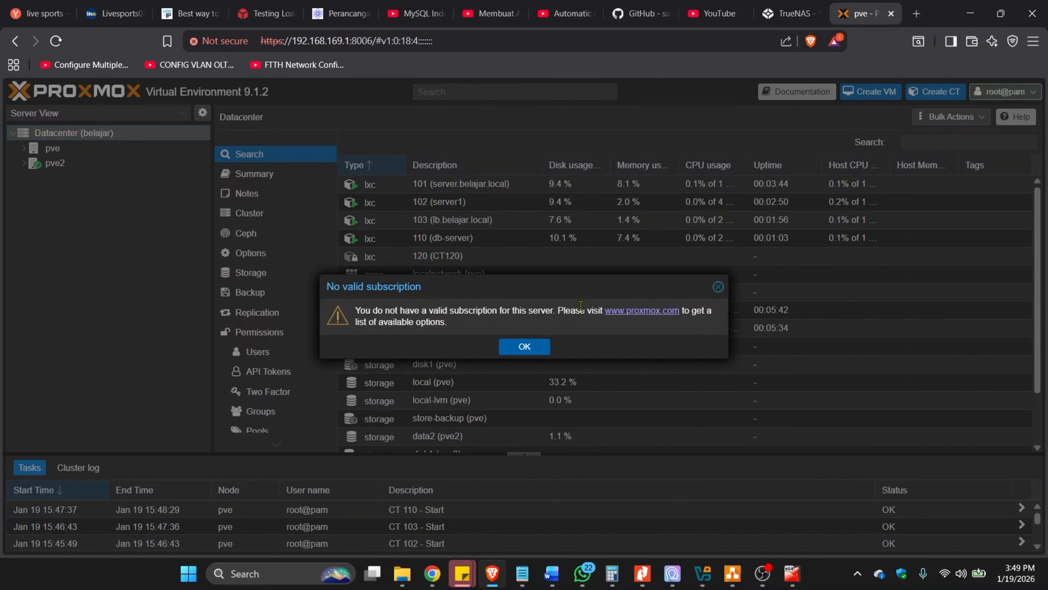
left_click(524, 347)
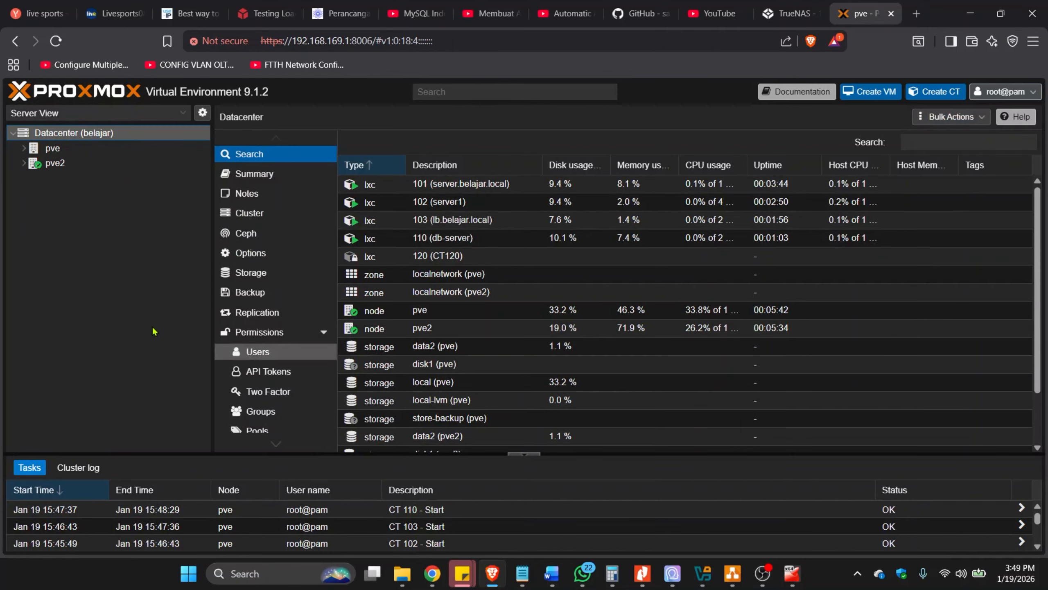
Expand the pve and pve2 nodes to examine their containers and storages, and view the pve node's overview.
left_click(20, 148)
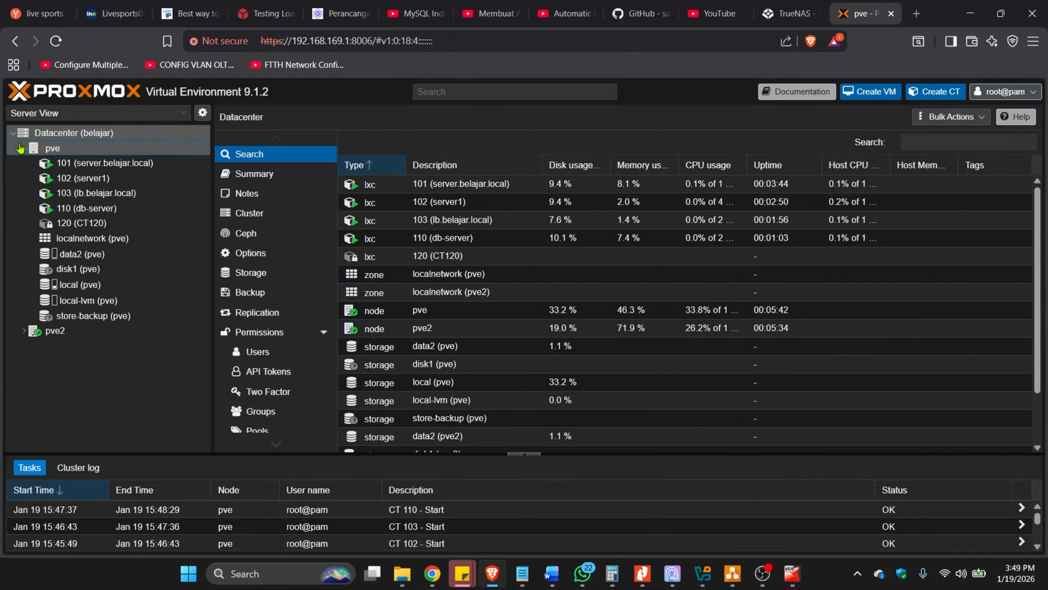
left_click(23, 332)
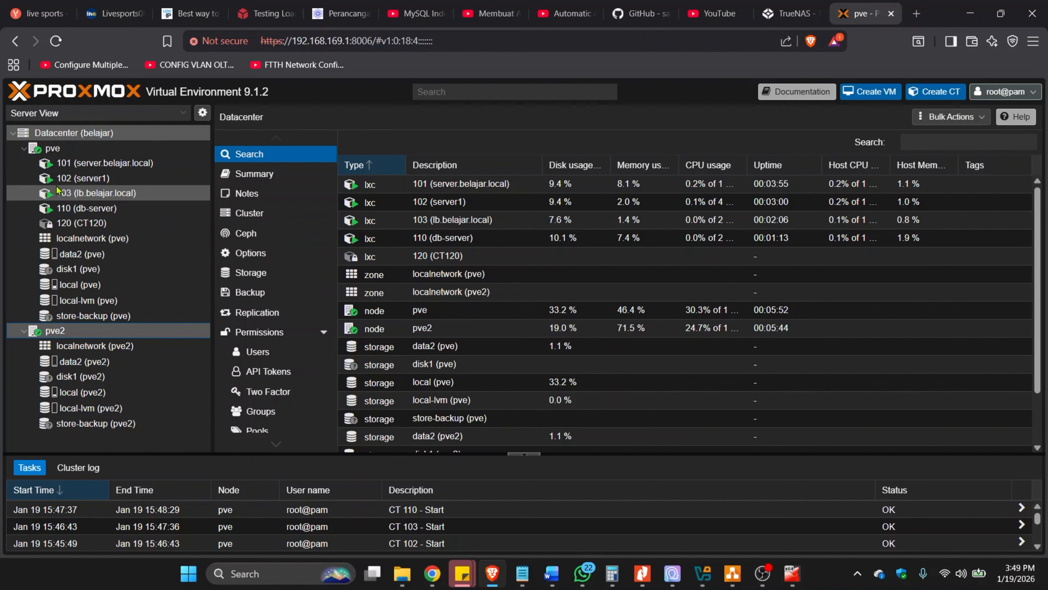
left_click(65, 149)
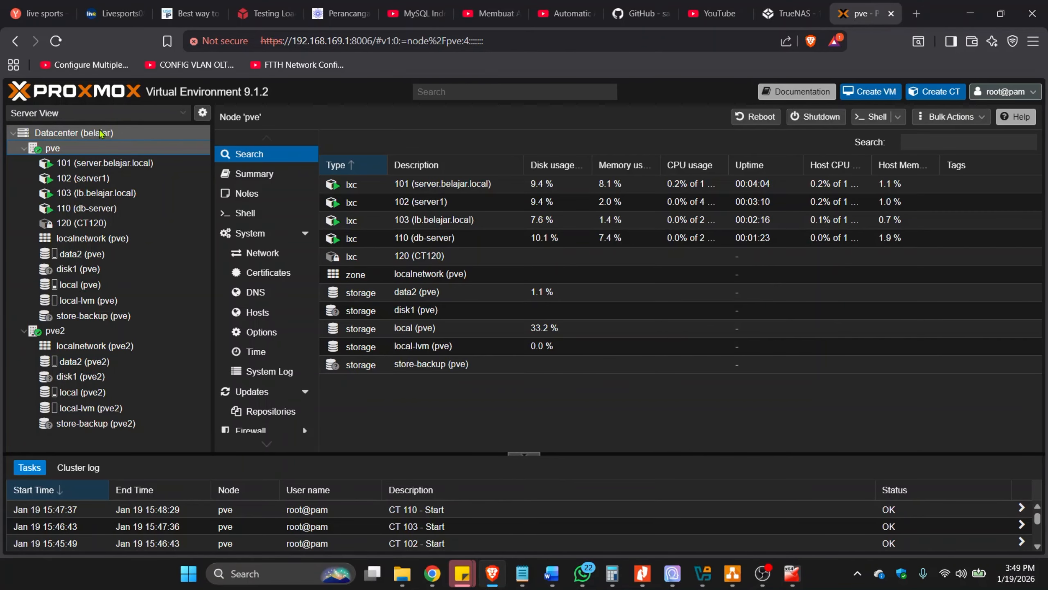
Start adding an NFS storage at the Datacenter level with ID dataset2 and server 192.168.169.12.
left_click(110, 136)
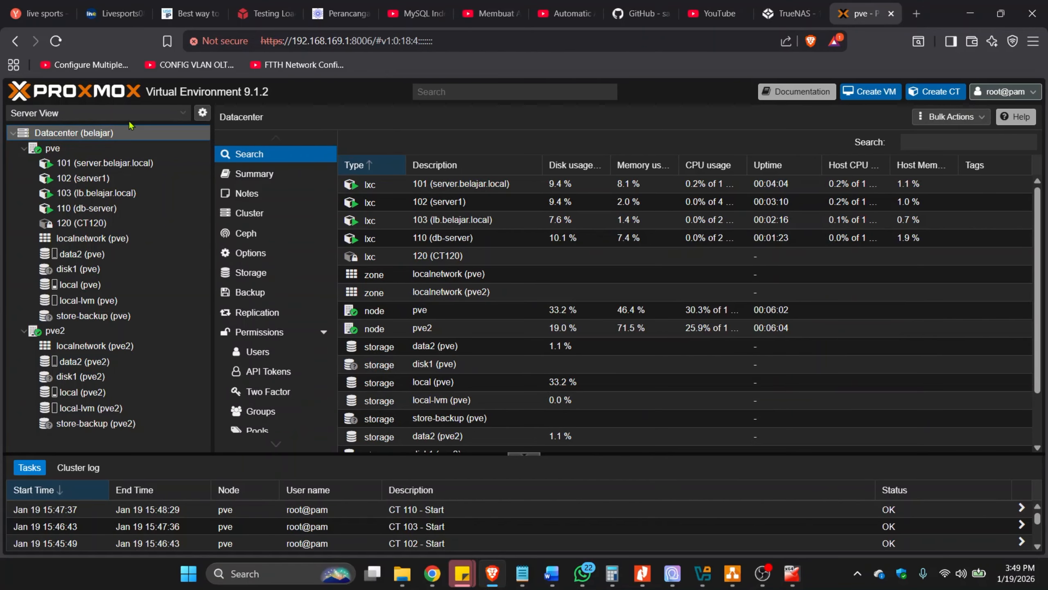
left_click(275, 276)
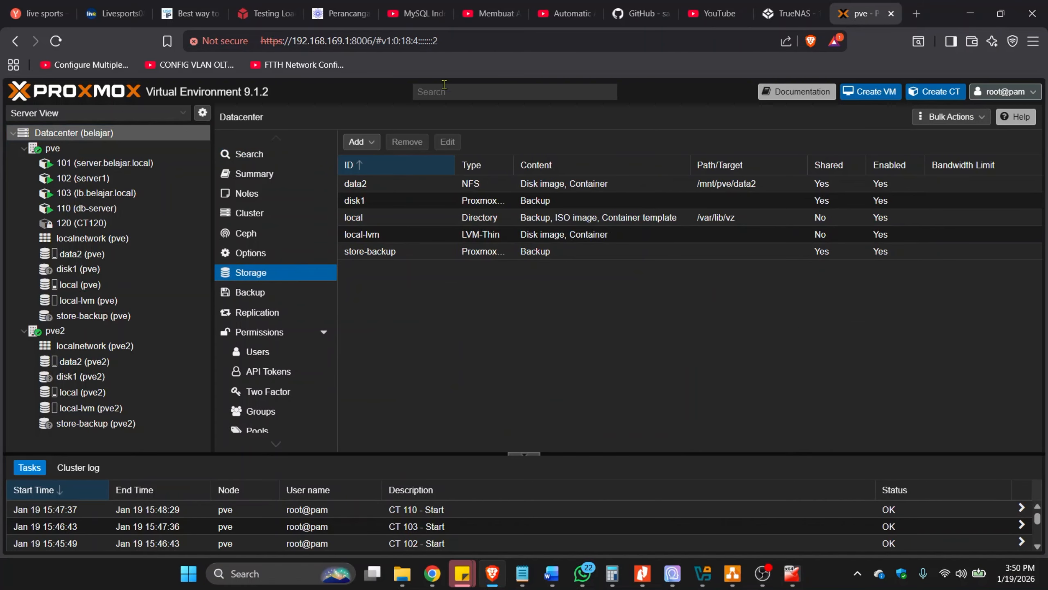
left_click(362, 145)
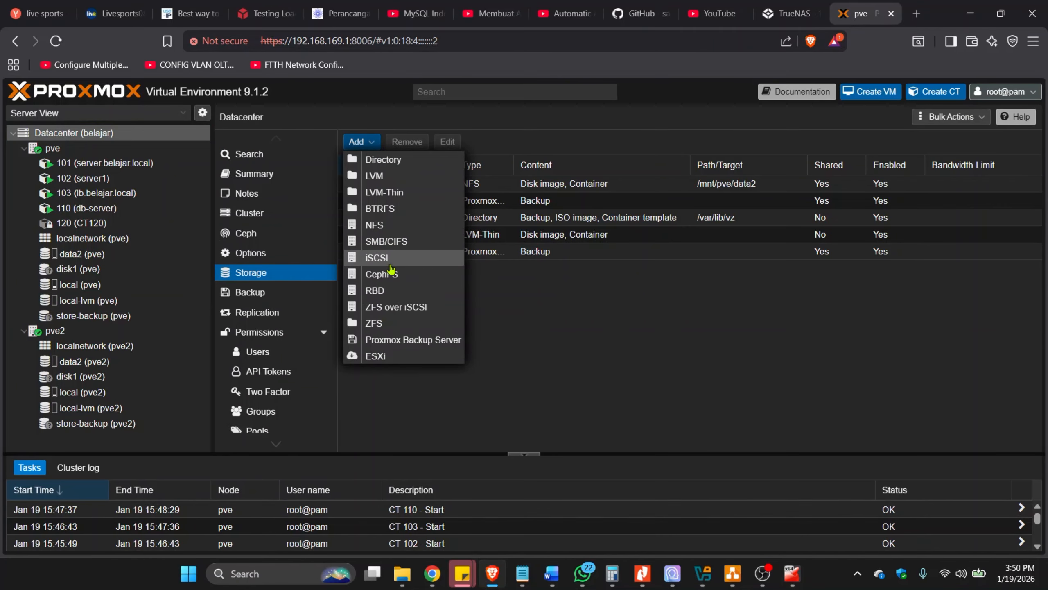
left_click(397, 226)
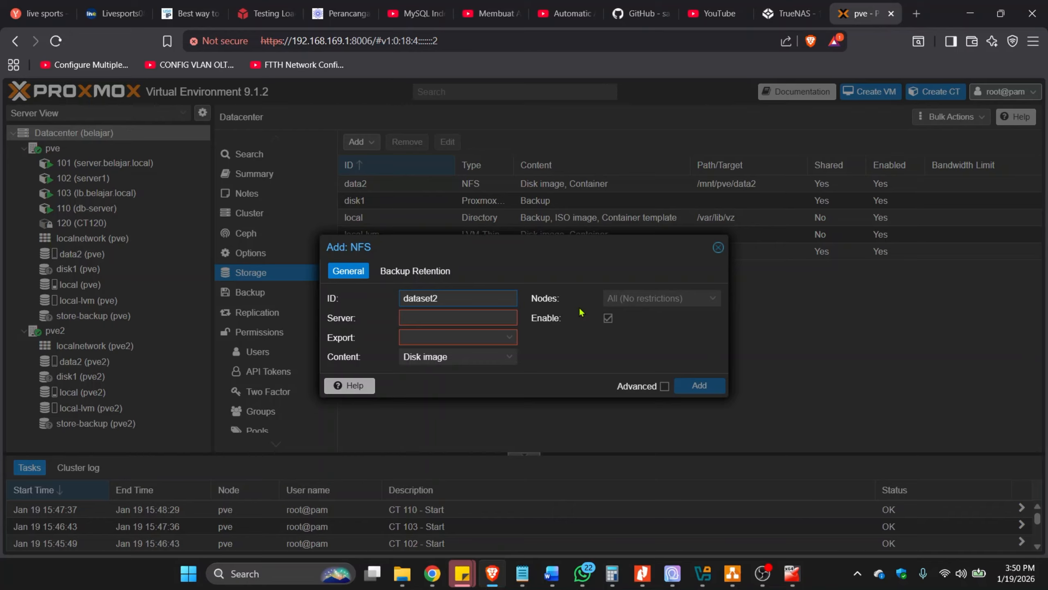
key("Tab")
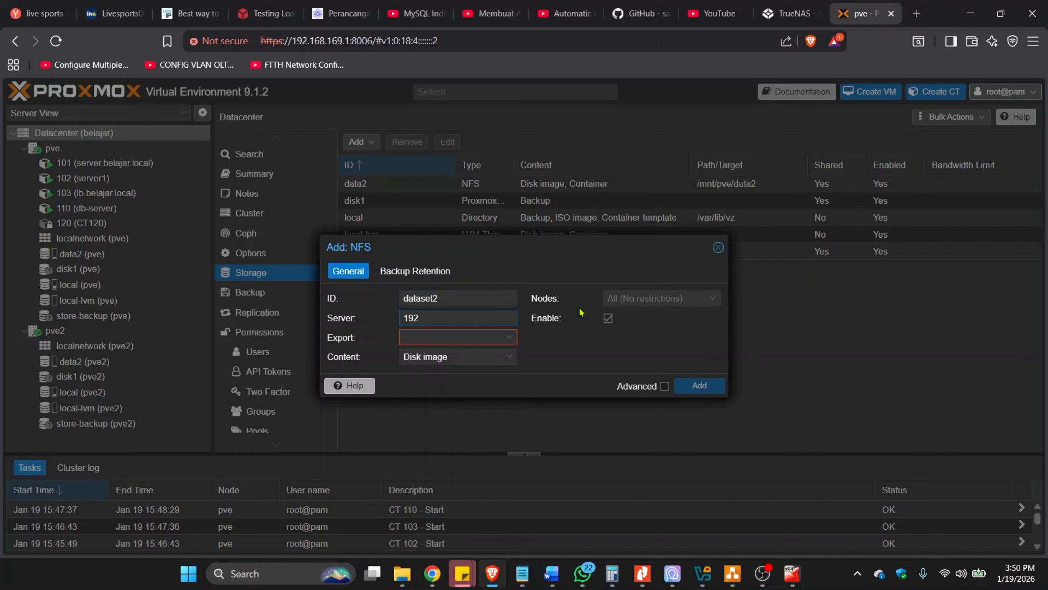
type("192.168.169.12")
key("Tab")
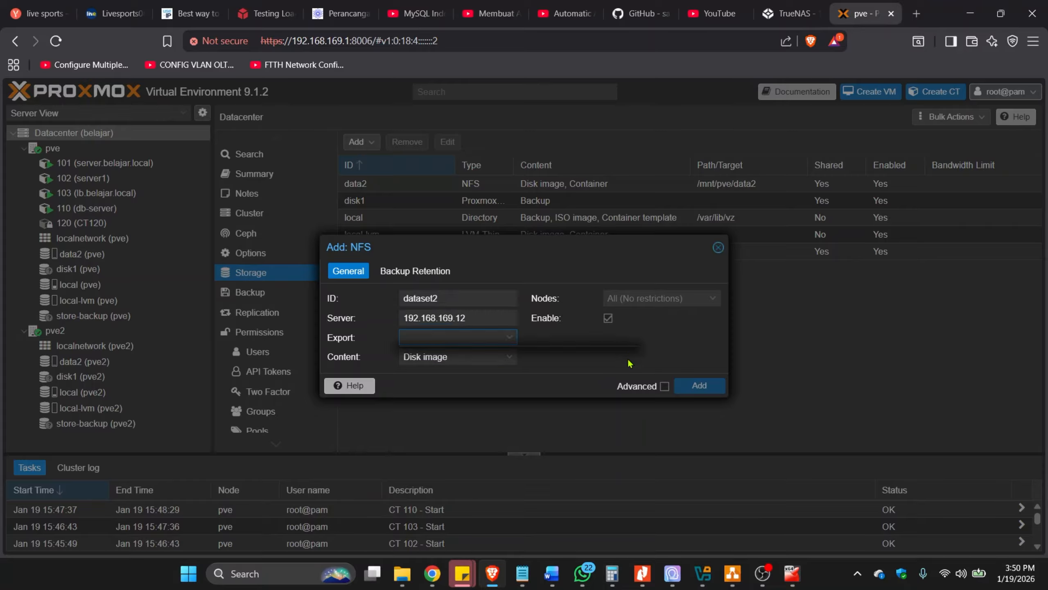
Choose /mnt/storage2/dataset2 as the export for the NFS storage and dismiss the WhatsApp notification.
left_click(511, 339)
left_click(511, 338)
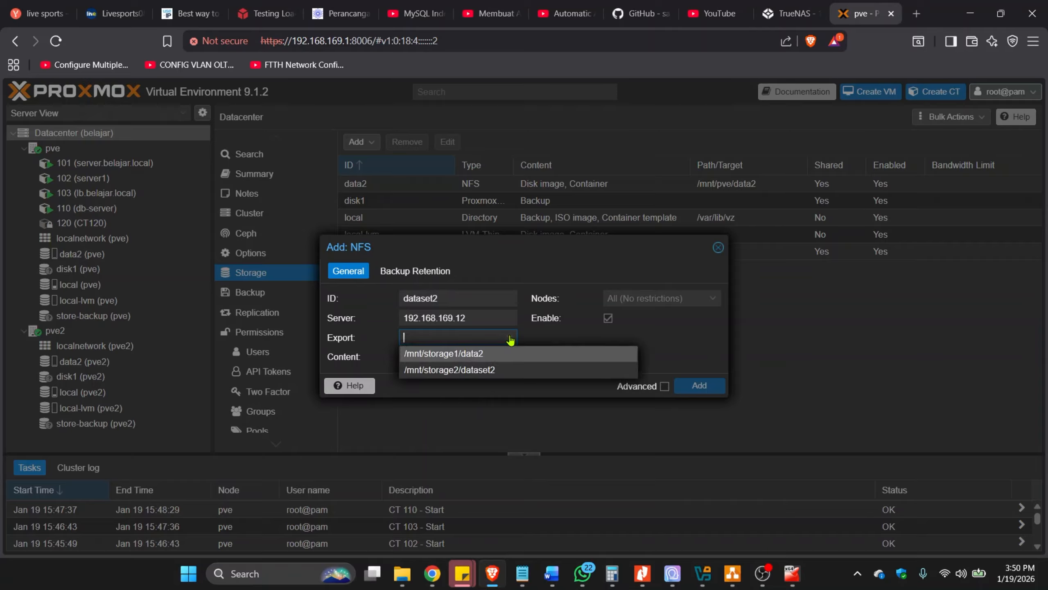
left_click(495, 371)
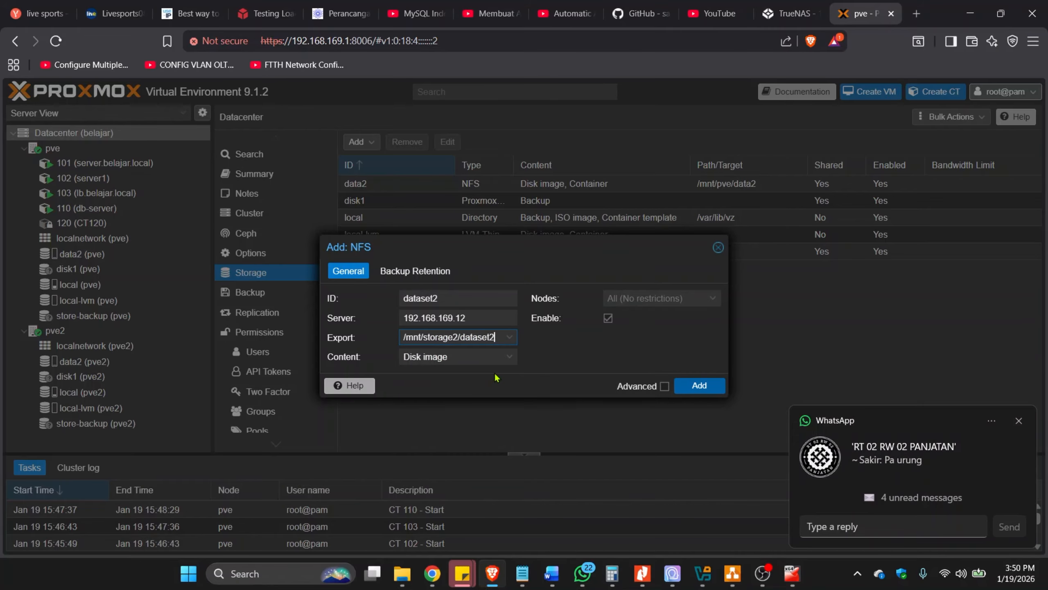
left_click(1018, 421)
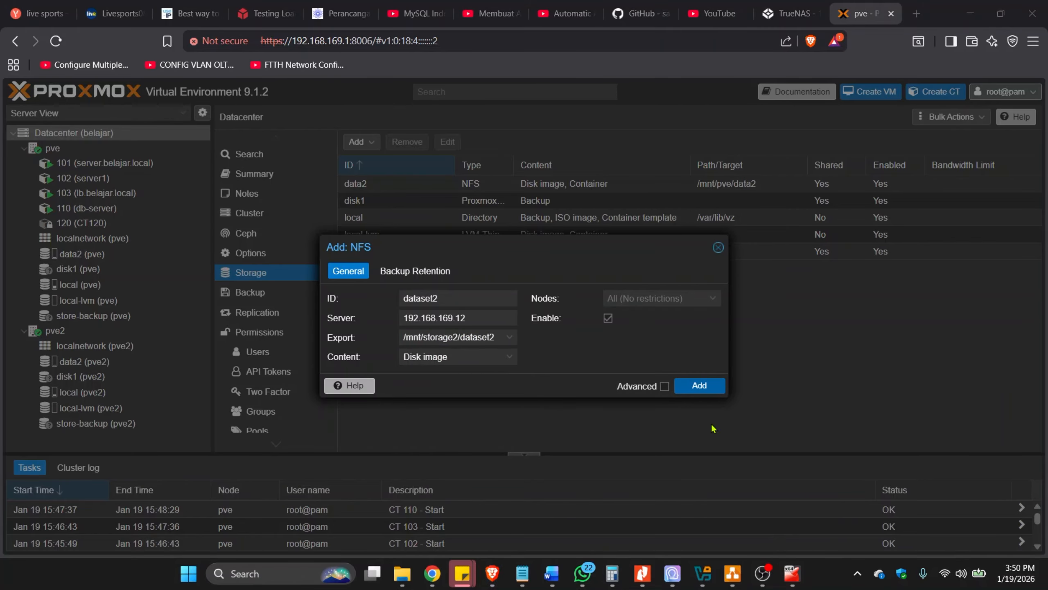
left_click(509, 338)
left_click(491, 371)
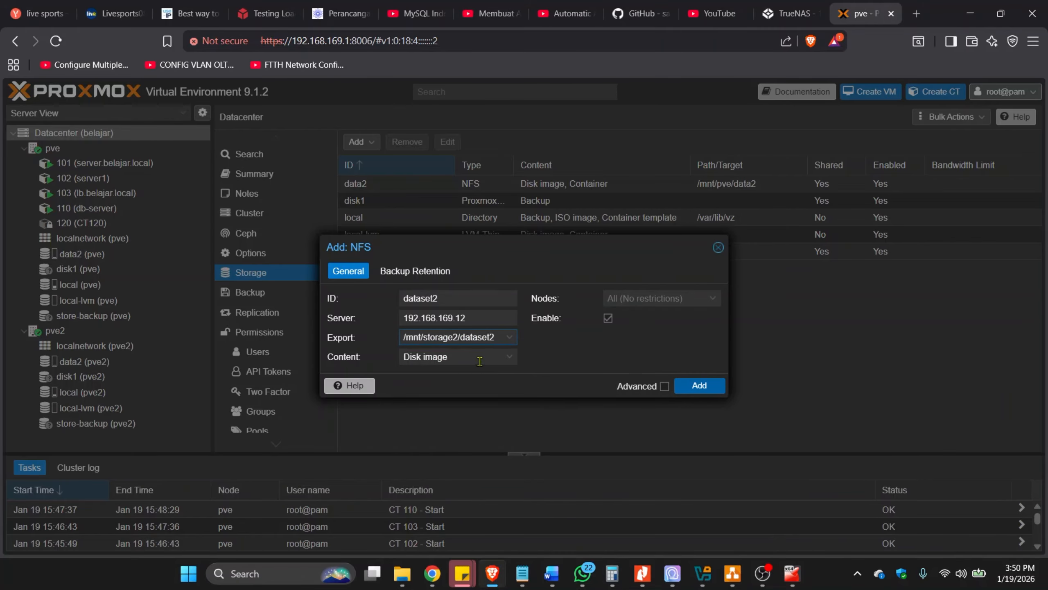
Set the storage content to Disk image and add the NFS storage to the cluster.
left_click(480, 360)
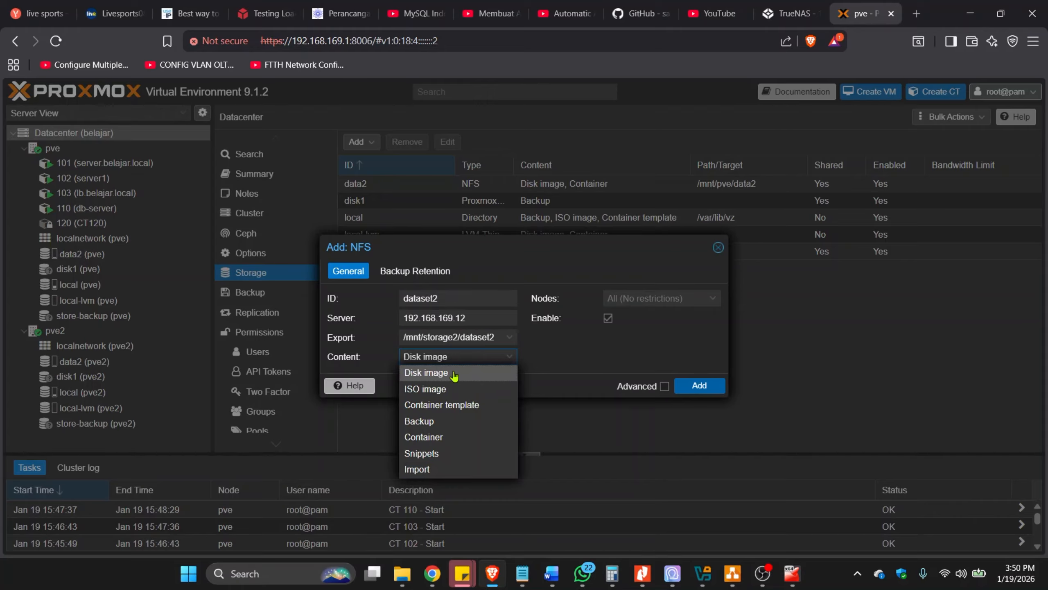
left_click(454, 375)
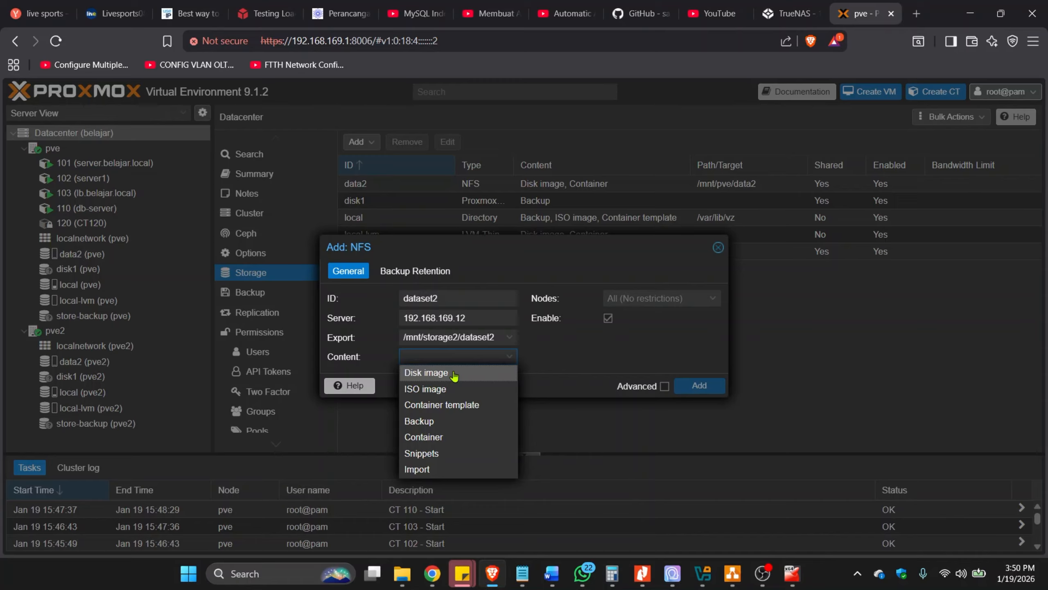
left_click(455, 374)
left_click(680, 339)
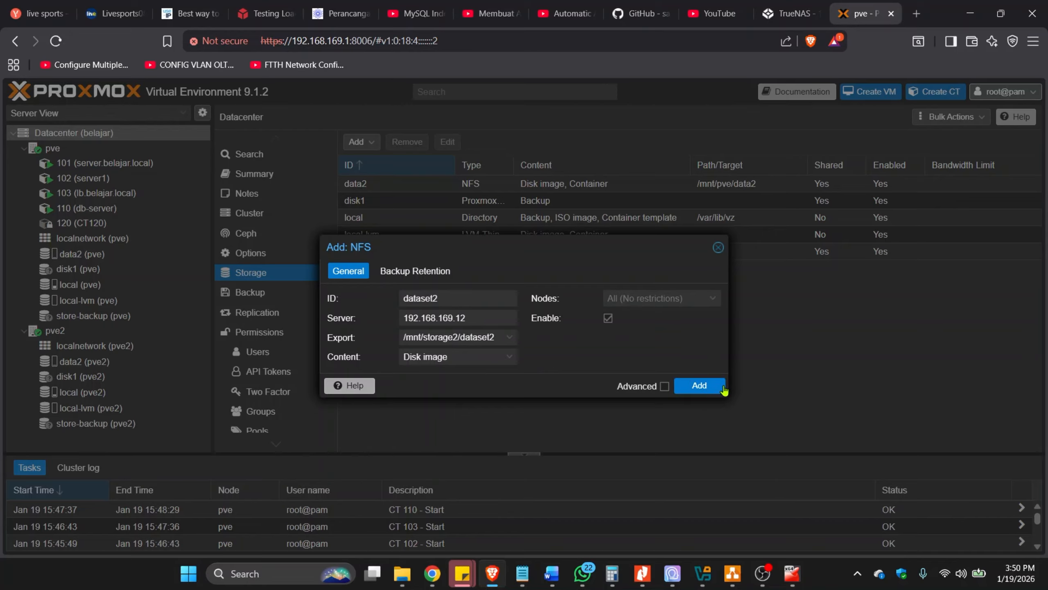
left_click(708, 391)
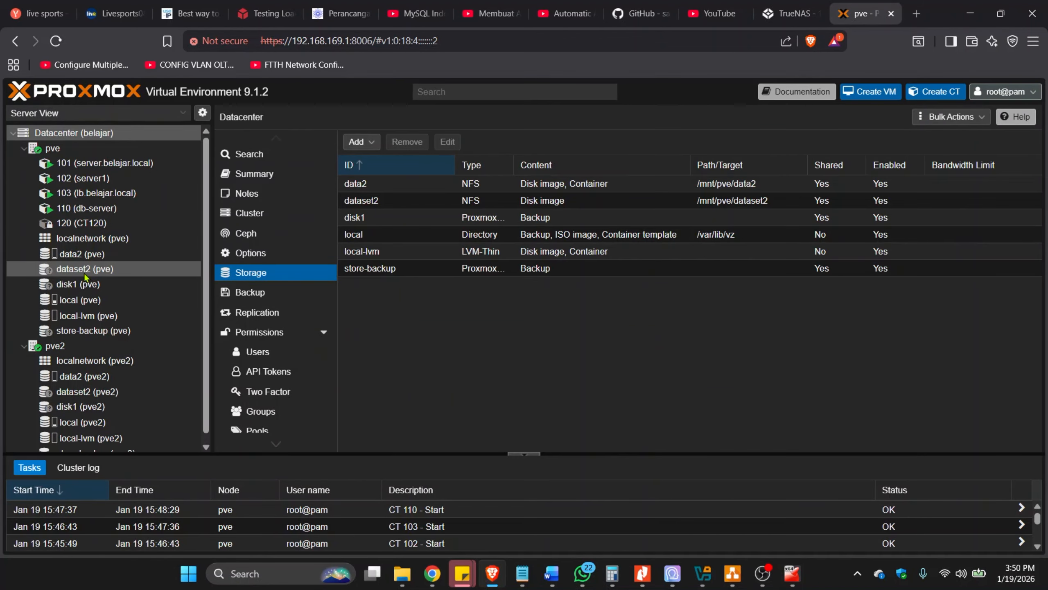
Check the dataset2 storage on both the pve and pve2 nodes, including its summary and VM disks.
scroll(84, 306, "down", 1)
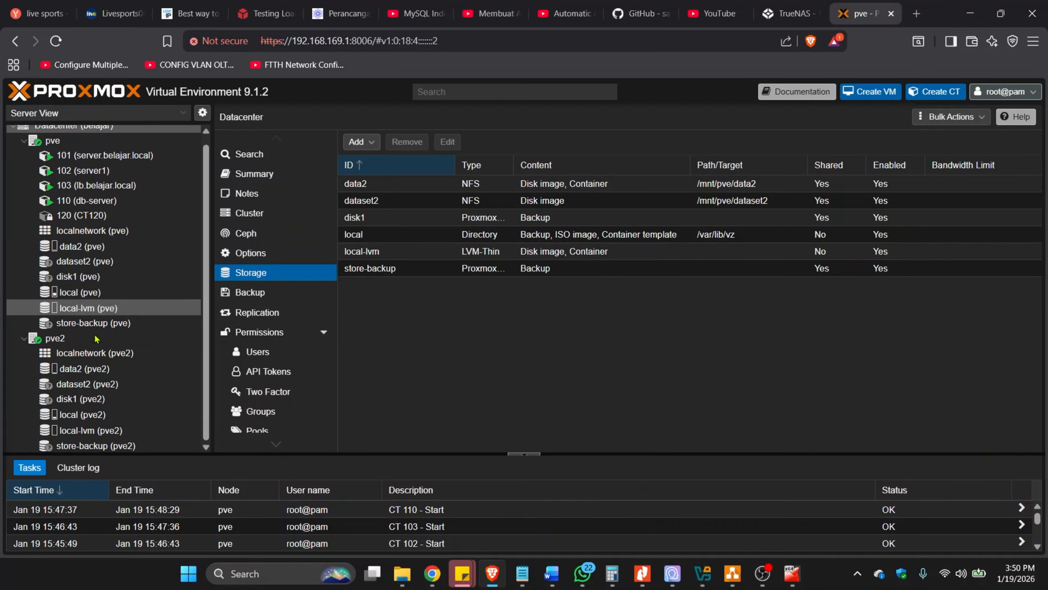
left_click(82, 264)
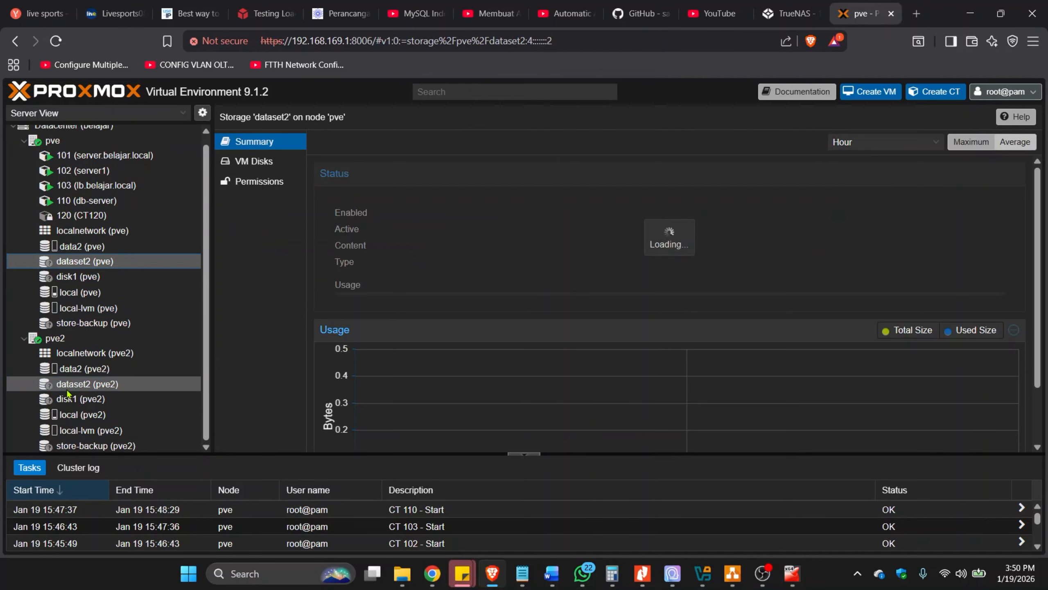
left_click(82, 384)
left_click(98, 262)
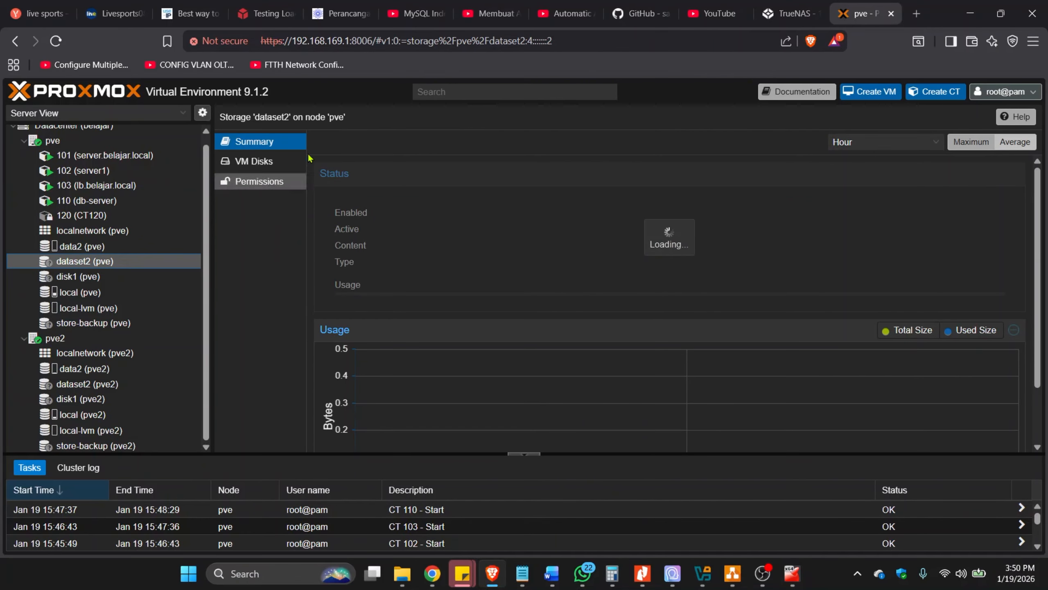
left_click(264, 162)
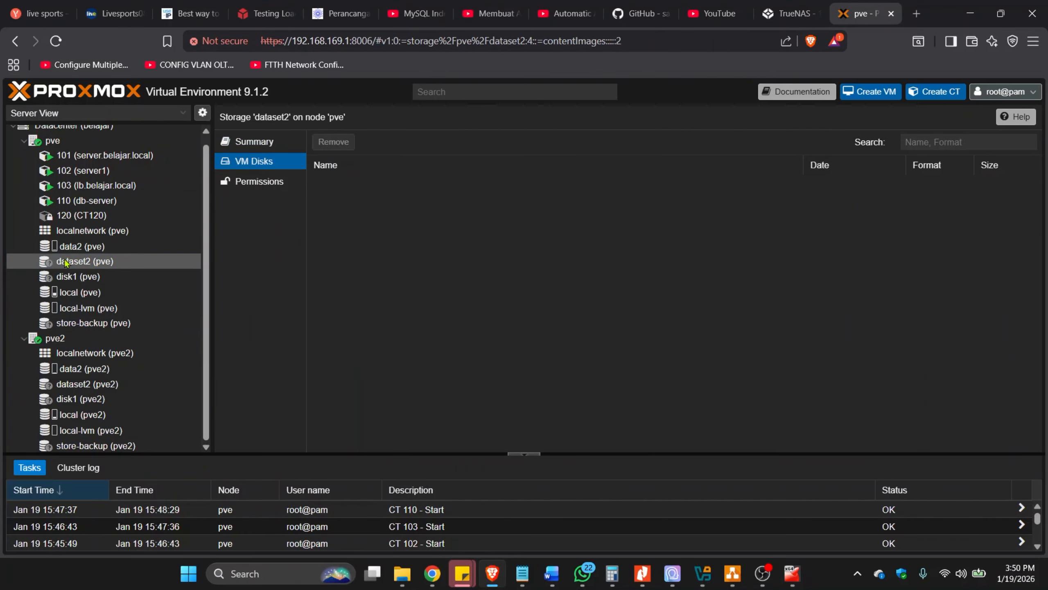
left_click(97, 389)
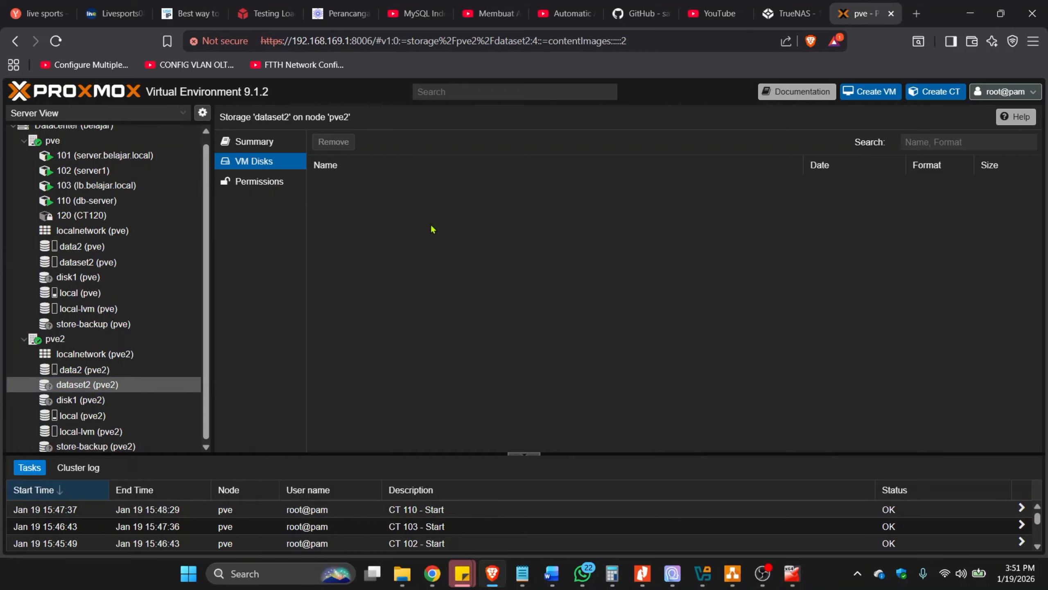
Switch to draw.io and review the VPS network diagram, from the PVE servers to the NAS storage links.
left_click(733, 574)
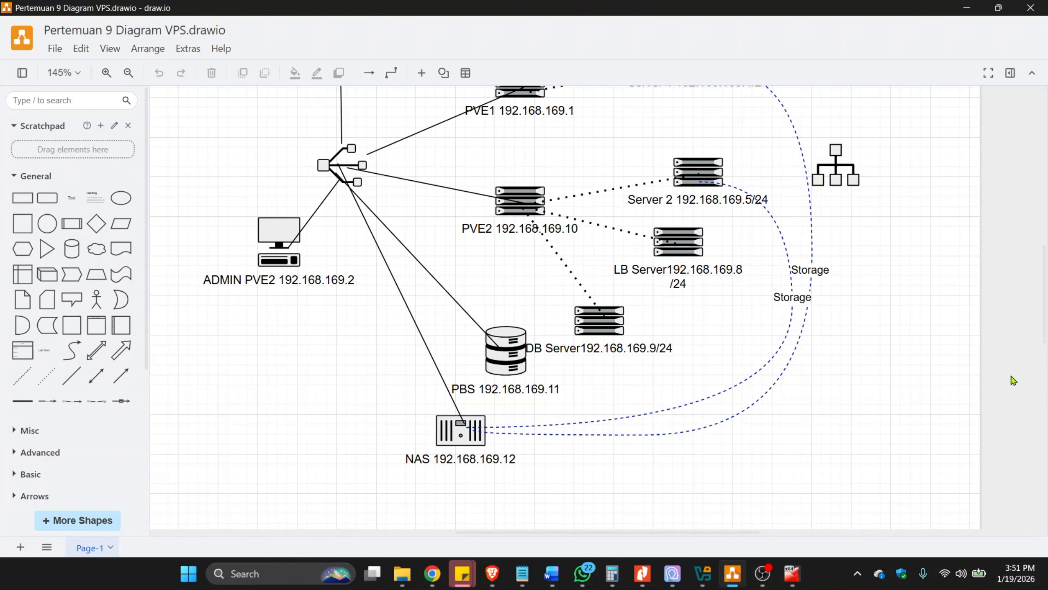
scroll(1046, 331, "up", 3)
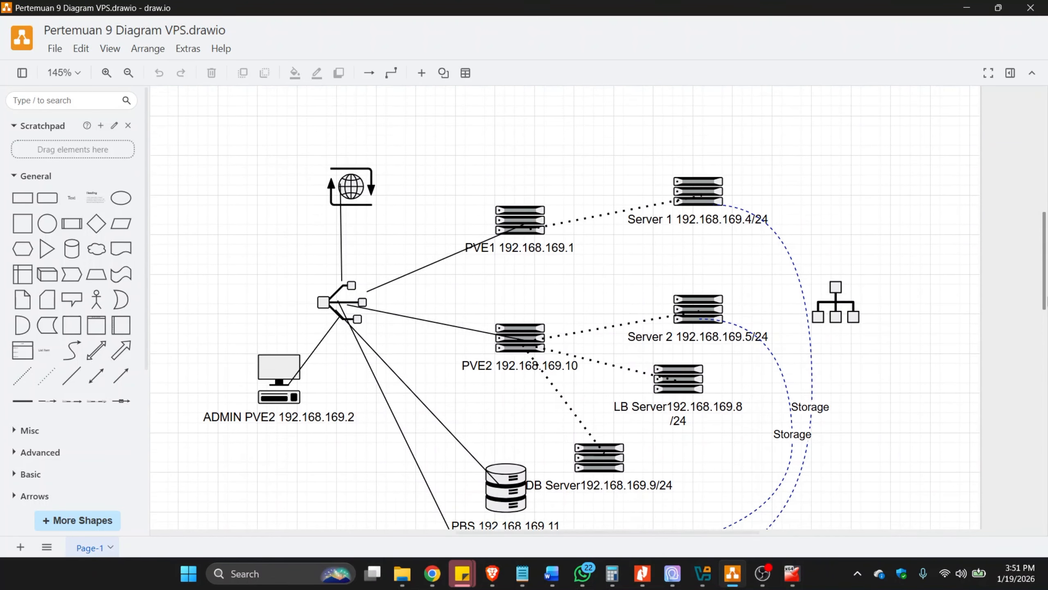
scroll(723, 480, "down", 3)
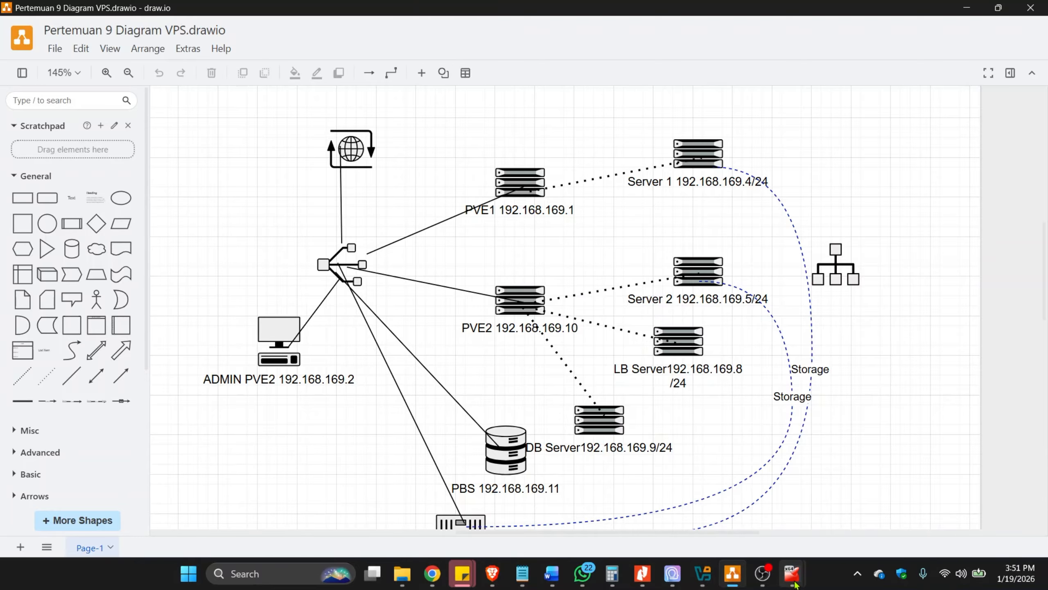
Switch to the PVE9.0-2 console window, and bring up VirtualBox Manager to check the virtual machines.
mouse_move(795, 584)
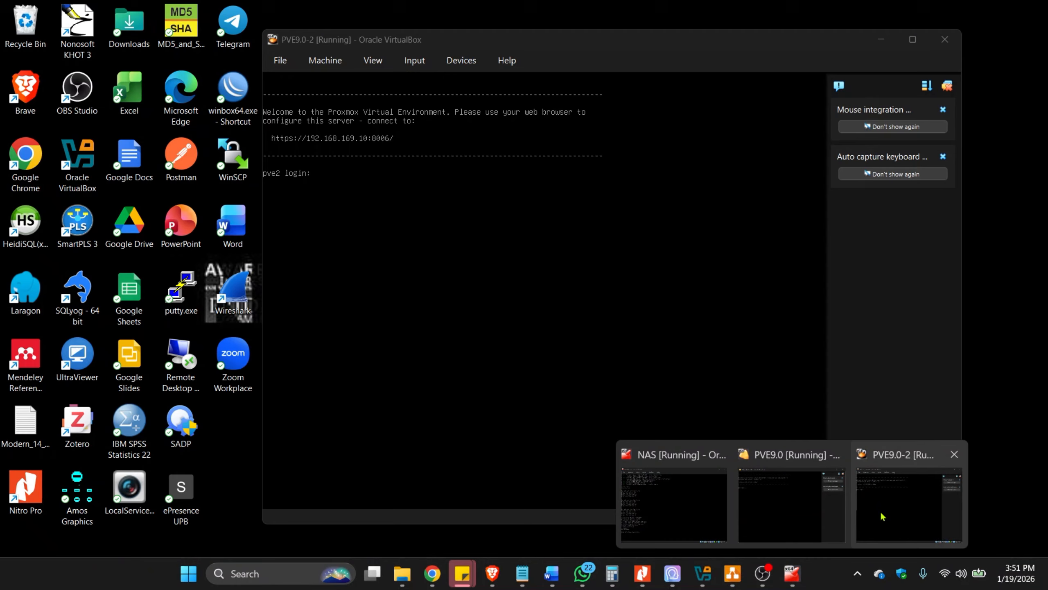
left_click(885, 510)
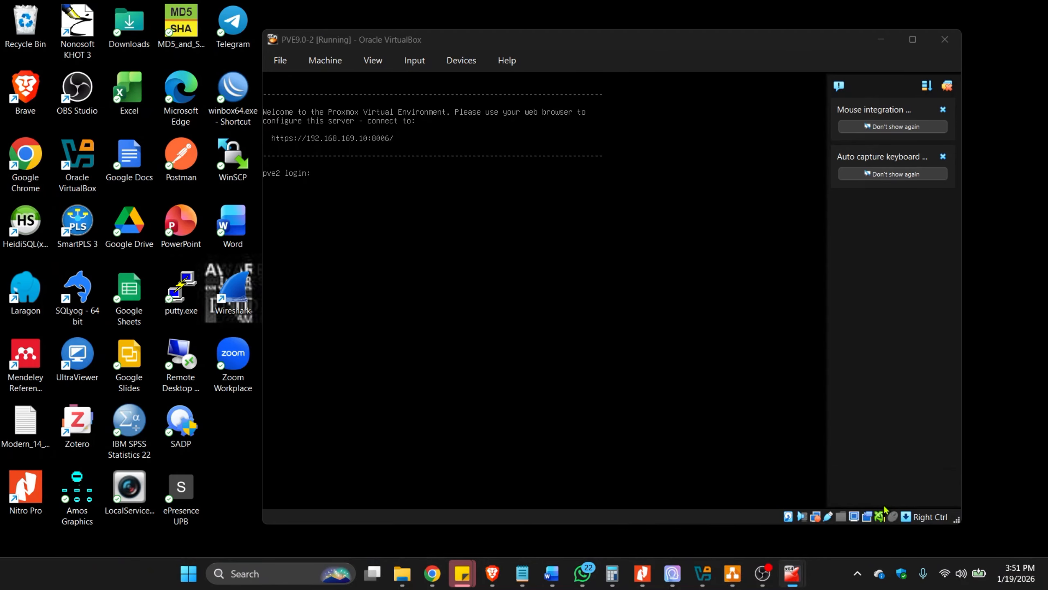
left_click(702, 574)
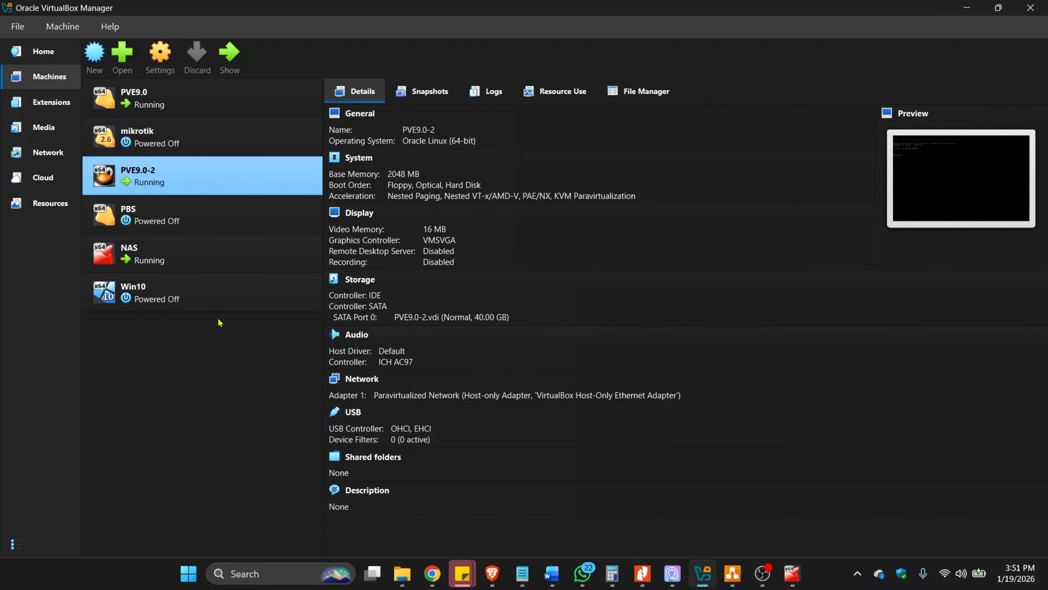